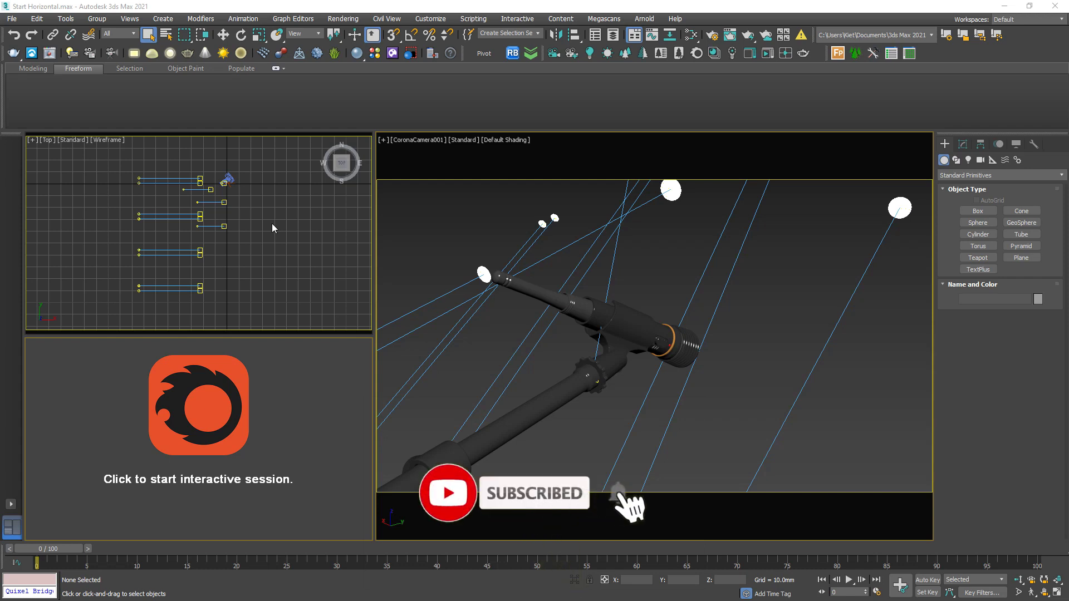
# Step: Inspect the stand, head, camera and spotlights, then switch to the top view
pyautogui.moveTo(252, 210)
pyautogui.mouseDown(button='middle')
pyautogui.moveTo(249, 253)
pyautogui.moveTo(221, 300)
pyautogui.moveTo(229, 289)
pyautogui.moveTo(150, 160)
pyautogui.moveTo(147, 182)
pyautogui.mouseUp(button='middle')
pyautogui.click(151, 201)
pyautogui.click(147, 183)
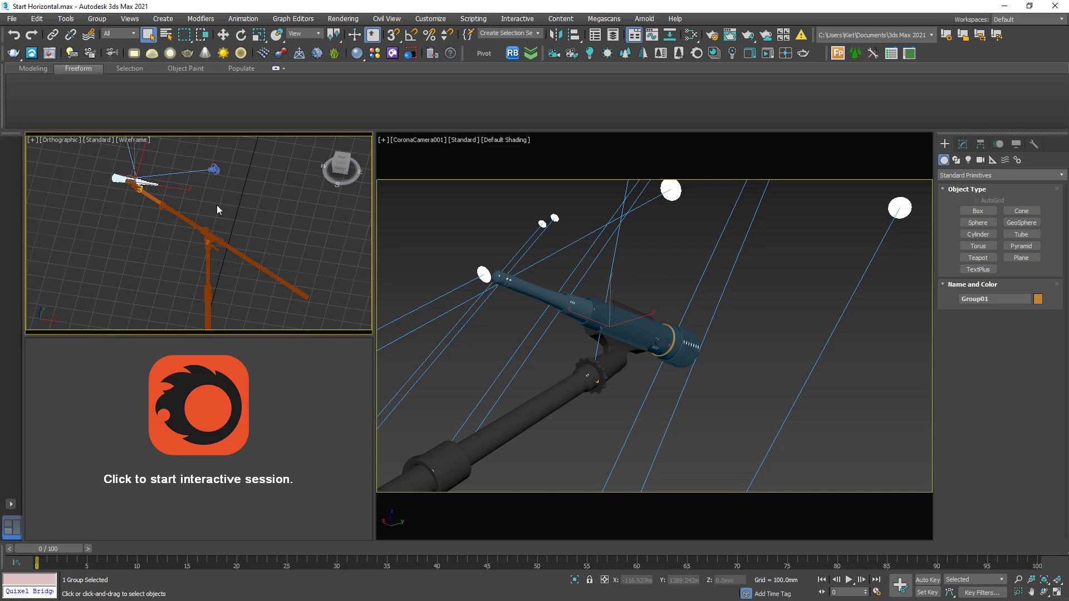
pyautogui.keyDown('alt'); pyautogui.moveTo(250, 219); pyautogui.dragTo(225, 216, button='middle'); pyautogui.keyUp('alt')
pyautogui.scroll(-3, 225, 210)
pyautogui.click(216, 242)
pyautogui.keyDown('alt'); pyautogui.moveTo(214, 253); pyautogui.dragTo(199, 182, button='middle'); pyautogui.keyUp('alt')
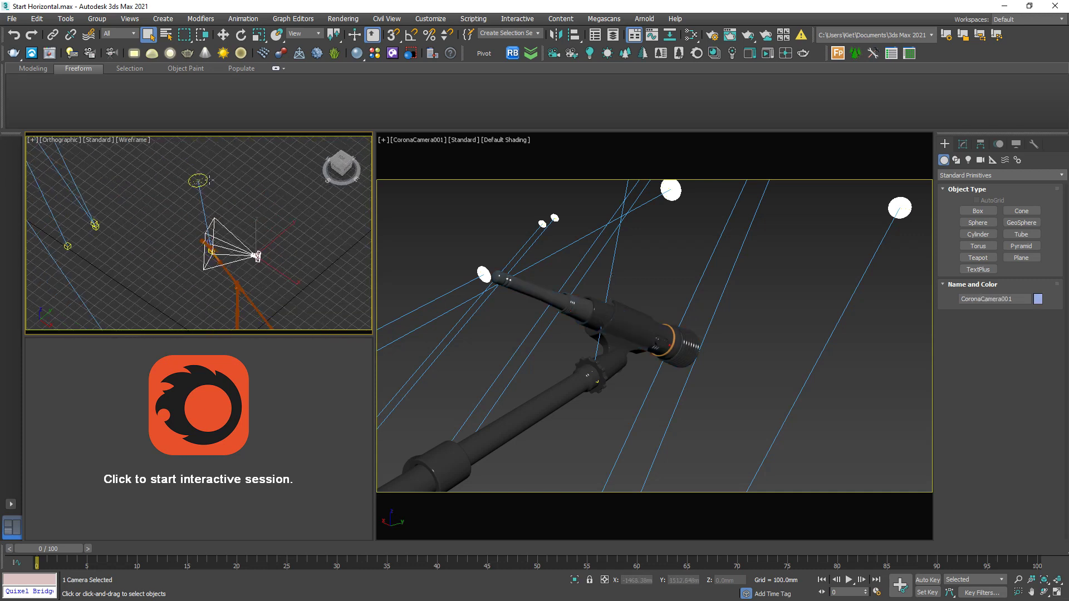
pyautogui.click(199, 182)
pyautogui.moveTo(158, 251)
pyautogui.keyDown('alt'); pyautogui.mouseDown(button='middle')
pyautogui.moveTo(222, 226)
pyautogui.moveTo(219, 275)
pyautogui.moveTo(236, 248)
pyautogui.mouseUp(button='middle'); pyautogui.keyUp('alt')
pyautogui.scroll(-2, 237, 247)
pyautogui.press('t')
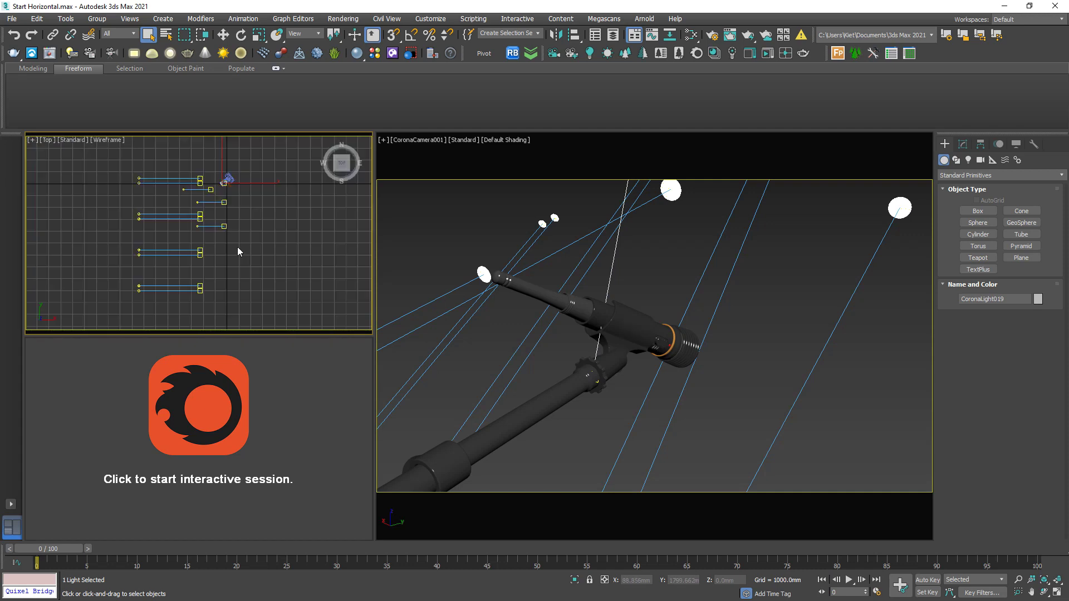
pyautogui.scroll(3, 217, 208)
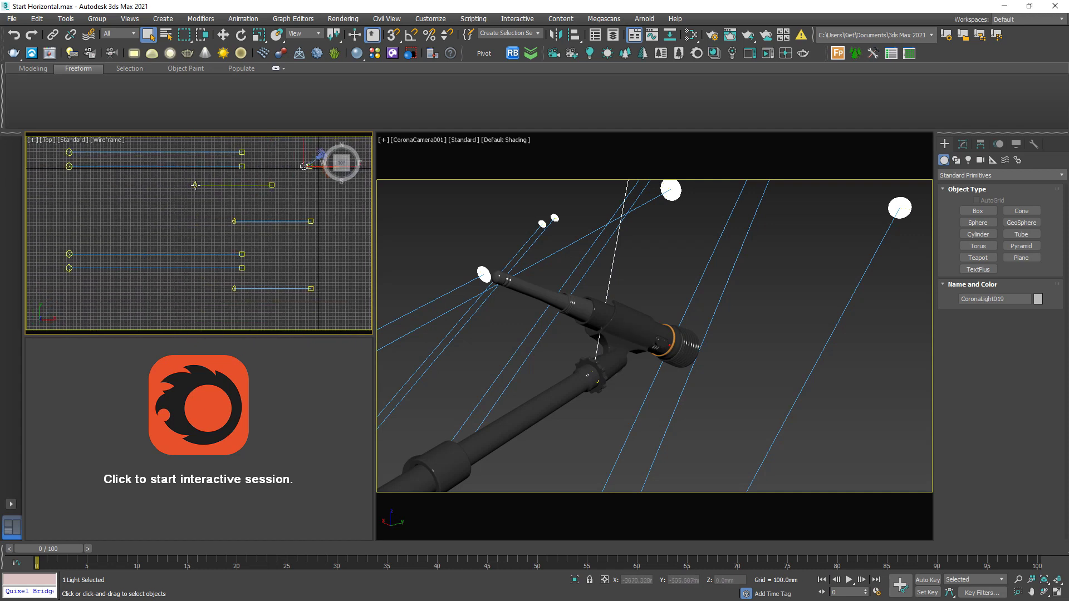
pyautogui.moveTo(211, 191); pyautogui.dragTo(173, 223, button='middle')
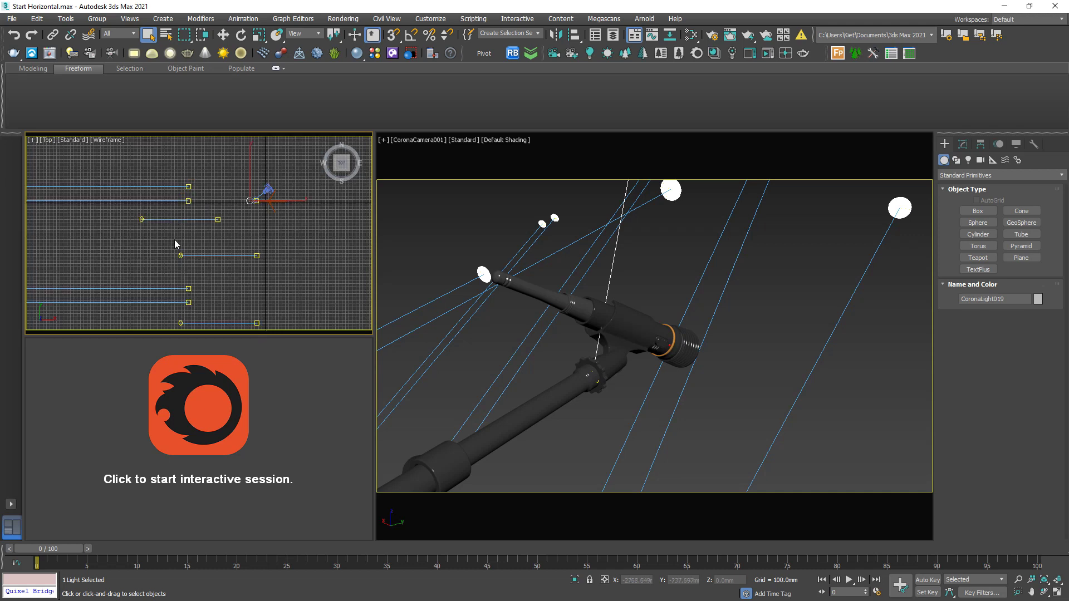
pyautogui.scroll(-2, 182, 235)
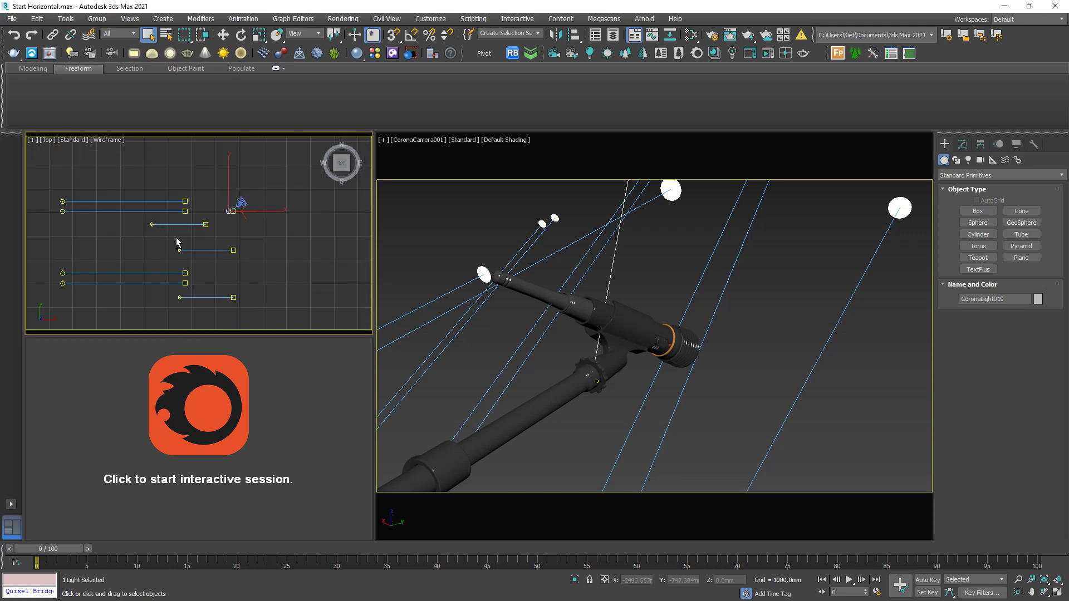
pyautogui.moveTo(161, 213); pyautogui.dragTo(172, 222)
# Step: Select CoronaLight016 and set its disk Width/radius to 100 mm
pyautogui.click(152, 224)
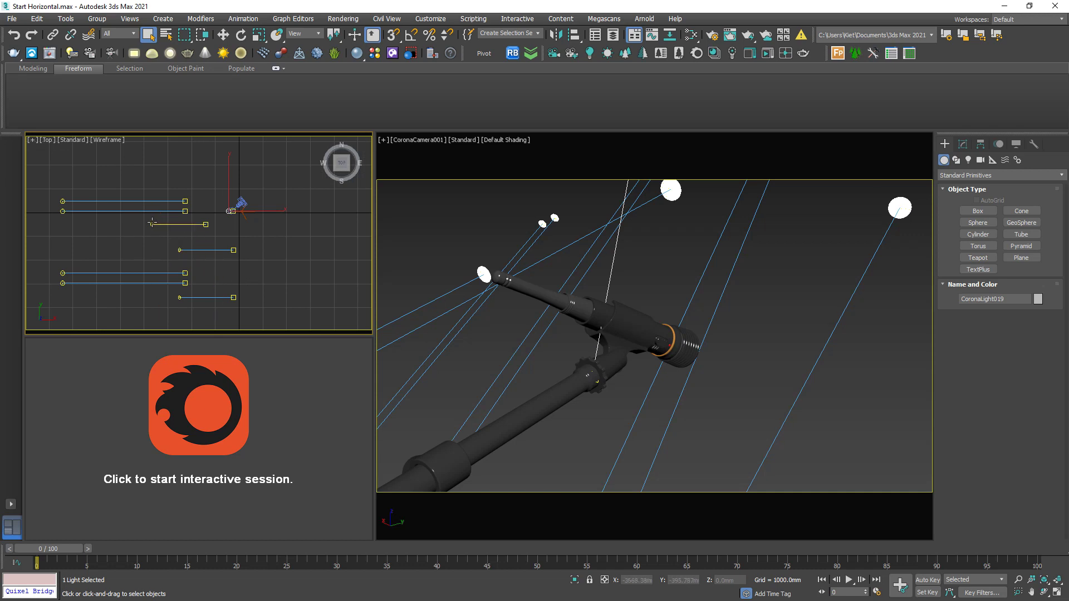
pyautogui.click(963, 143)
pyautogui.scroll(-2, 1047, 486)
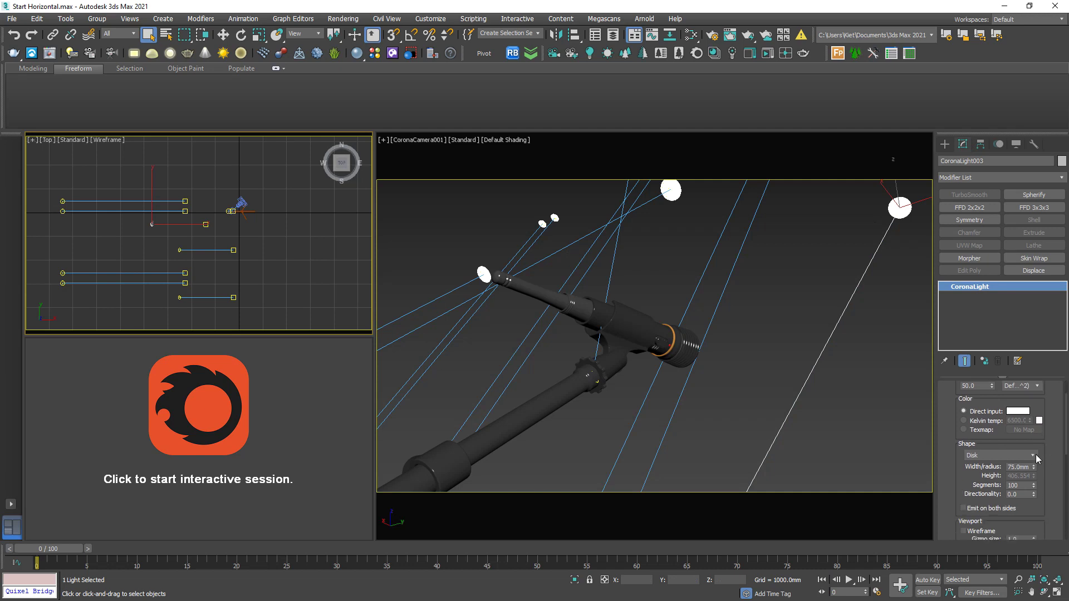
pyautogui.moveTo(1034, 466)
pyautogui.mouseDown()
pyautogui.moveTo(1025, 437)
pyautogui.moveTo(1026, 467)
pyautogui.mouseUp()
pyautogui.moveTo(162, 294); pyautogui.dragTo(203, 235, button='middle')
pyautogui.scroll(-2, 202, 235)
pyautogui.scroll(-2, 167, 227)
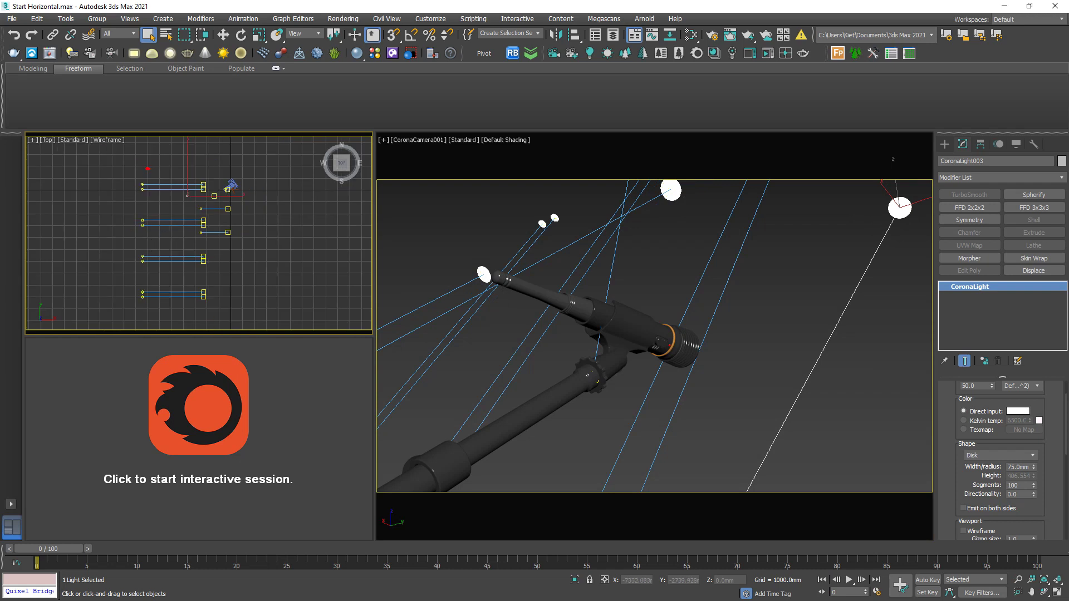
pyautogui.moveTo(147, 170); pyautogui.dragTo(171, 162)
pyautogui.moveTo(1034, 467)
pyautogui.mouseDown()
pyautogui.moveTo(1036, 429)
pyautogui.moveTo(1036, 451)
pyautogui.mouseUp()
pyautogui.click(198, 223)
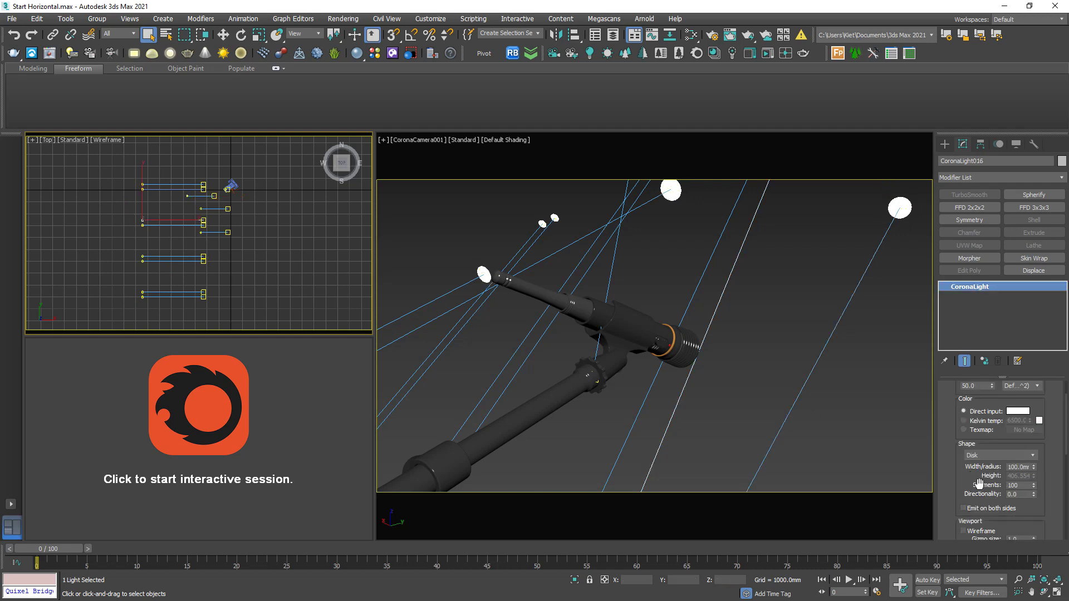
pyautogui.moveTo(1035, 470); pyautogui.dragTo(1033, 376)
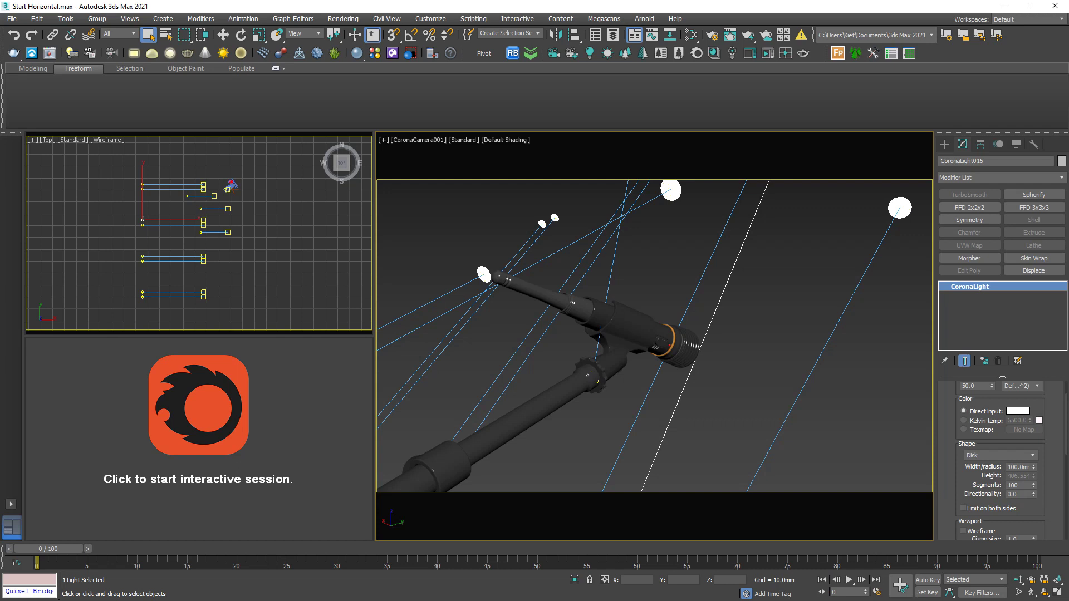
# Step: Annotate the three light groups in the top view, then clear the annotations
pyautogui.moveTo(228, 175)
pyautogui.mouseDown()
pyautogui.moveTo(244, 180)
pyautogui.moveTo(197, 189)
pyautogui.mouseUp()
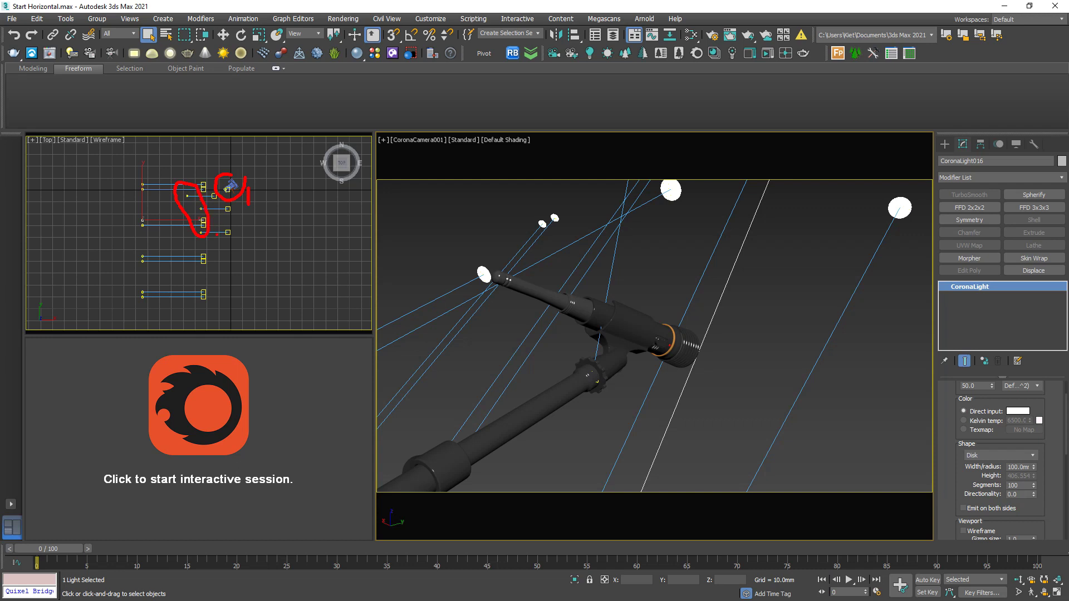
pyautogui.moveTo(219, 239); pyautogui.dragTo(227, 248)
pyautogui.moveTo(146, 175)
pyautogui.mouseDown()
pyautogui.moveTo(124, 189)
pyautogui.moveTo(139, 319)
pyautogui.moveTo(153, 191)
pyautogui.mouseUp()
pyautogui.moveTo(83, 216)
pyautogui.mouseDown()
pyautogui.moveTo(102, 222)
pyautogui.moveTo(85, 238)
pyautogui.mouseUp()
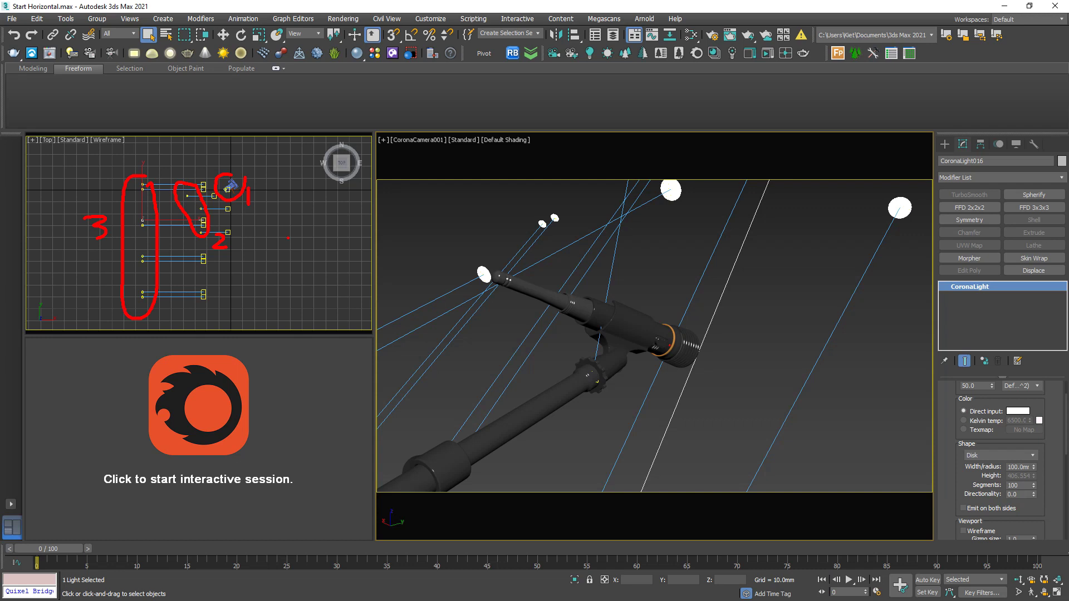
pyautogui.press('Escape')
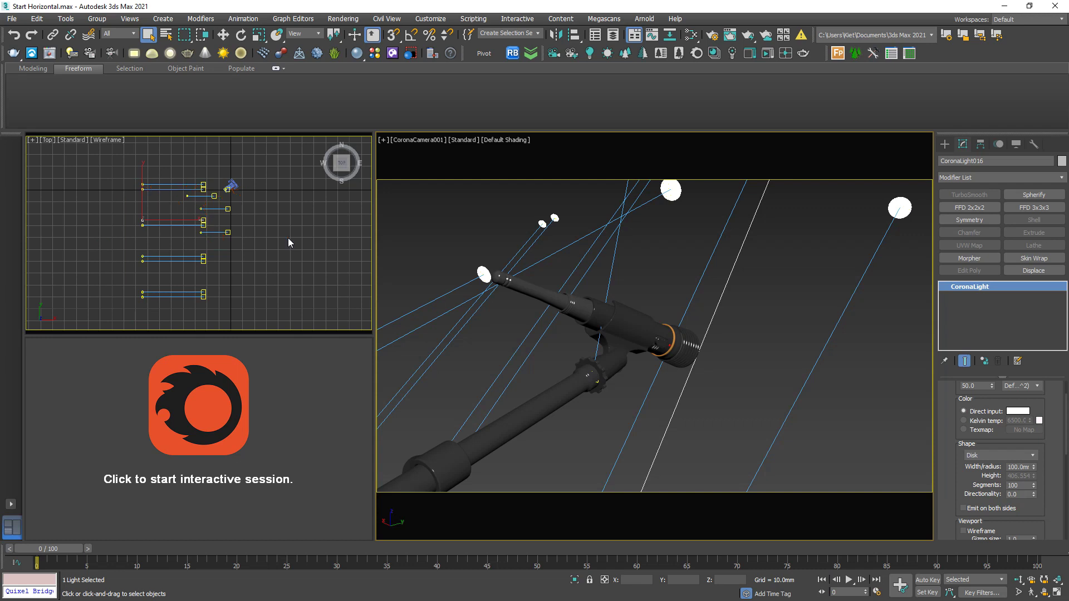
pyautogui.scroll(2, 269, 240)
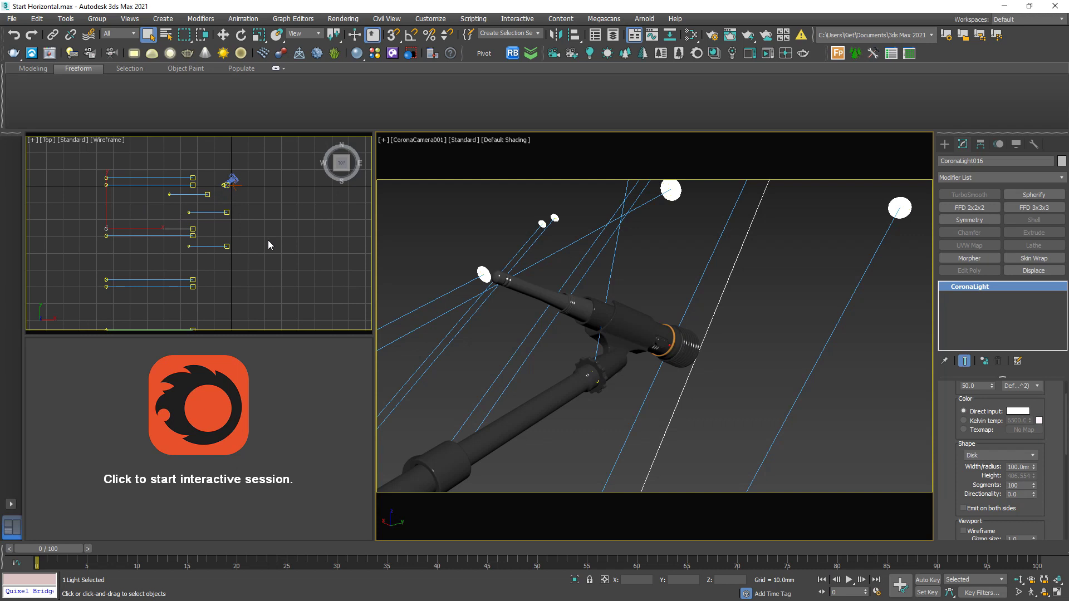
# Step: Start the interactive render and create a CoronaVolumeMtl in the Slate Material Editor
pyautogui.click(320, 390)
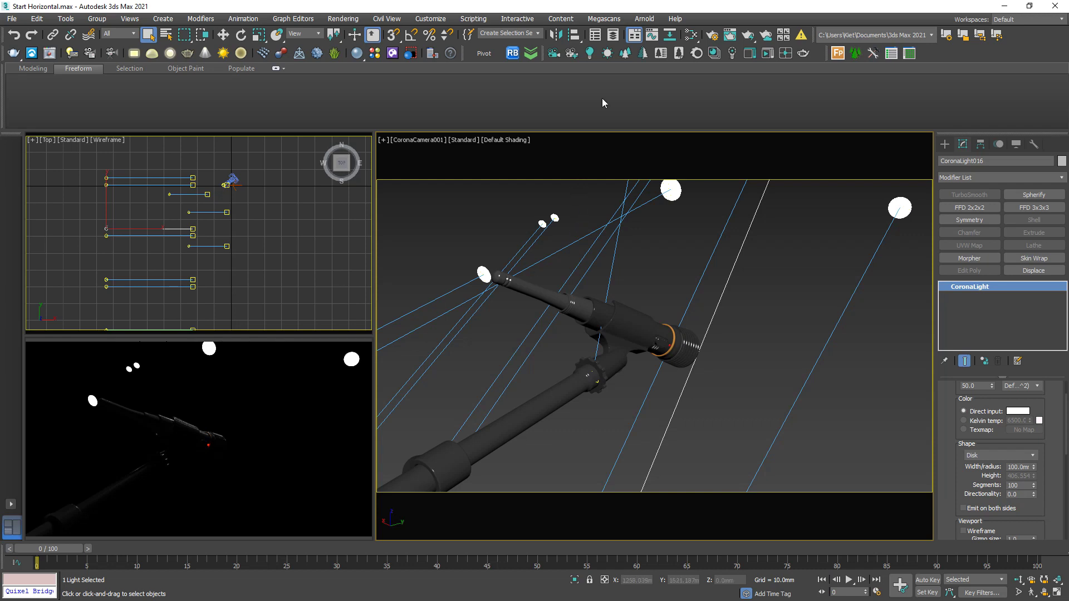
pyautogui.press('m')
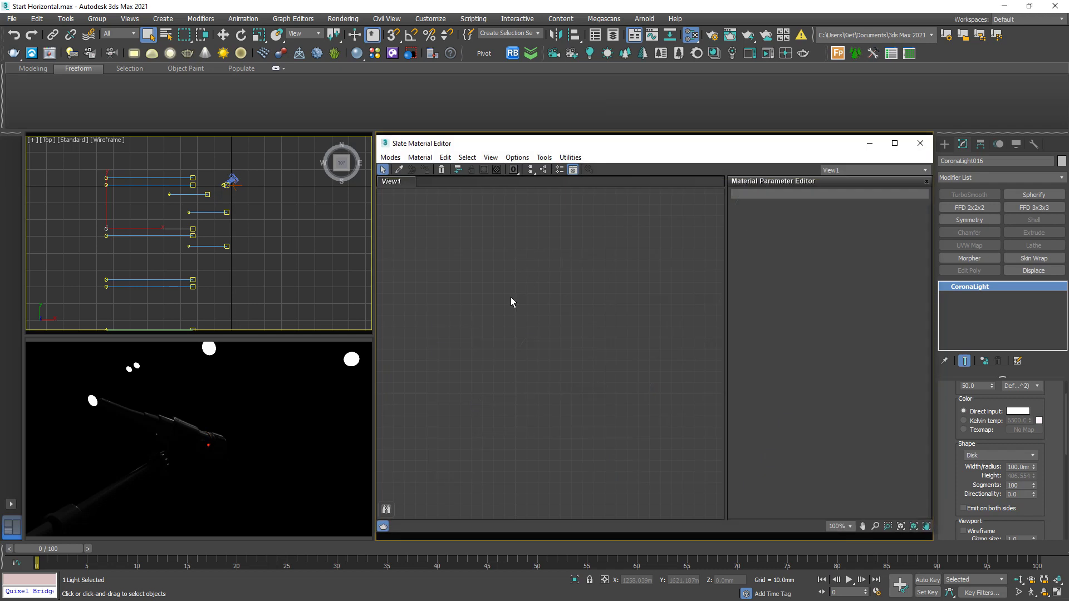
pyautogui.rightClick(493, 283)
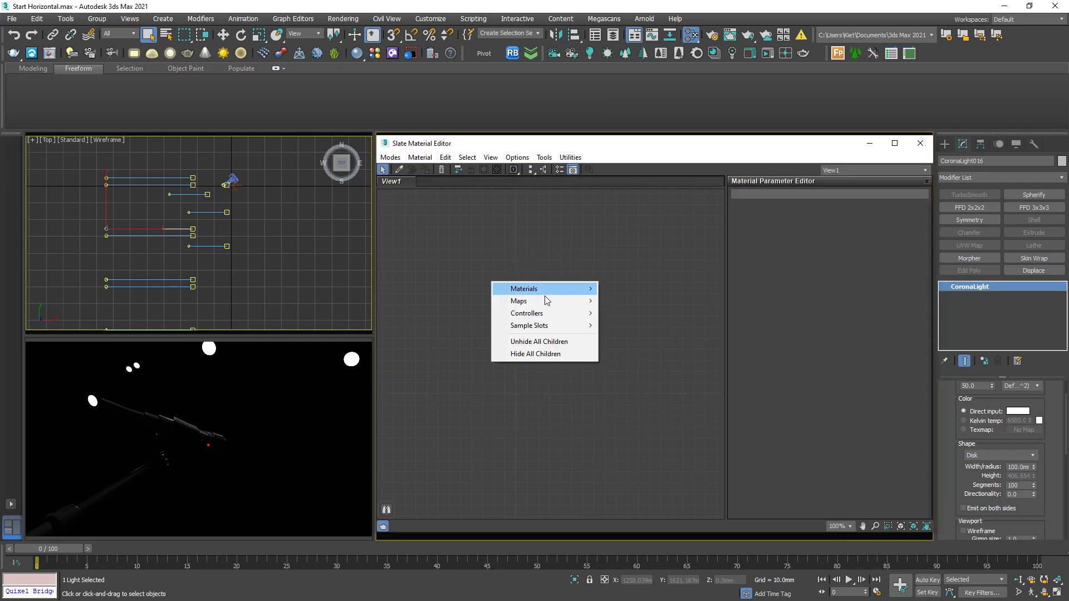
pyautogui.moveTo(628, 313)
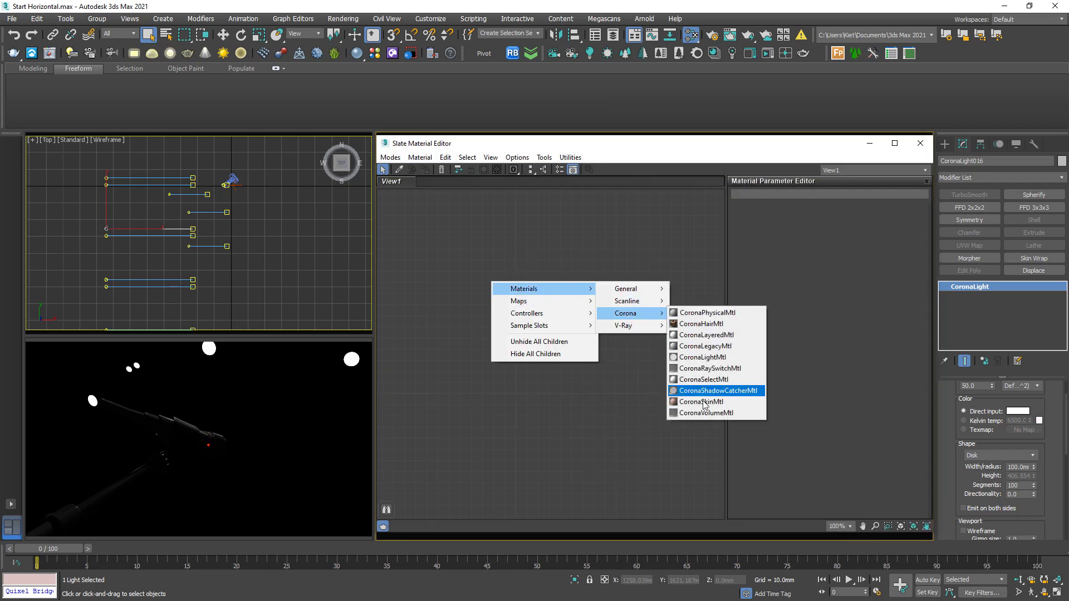
pyautogui.click(709, 413)
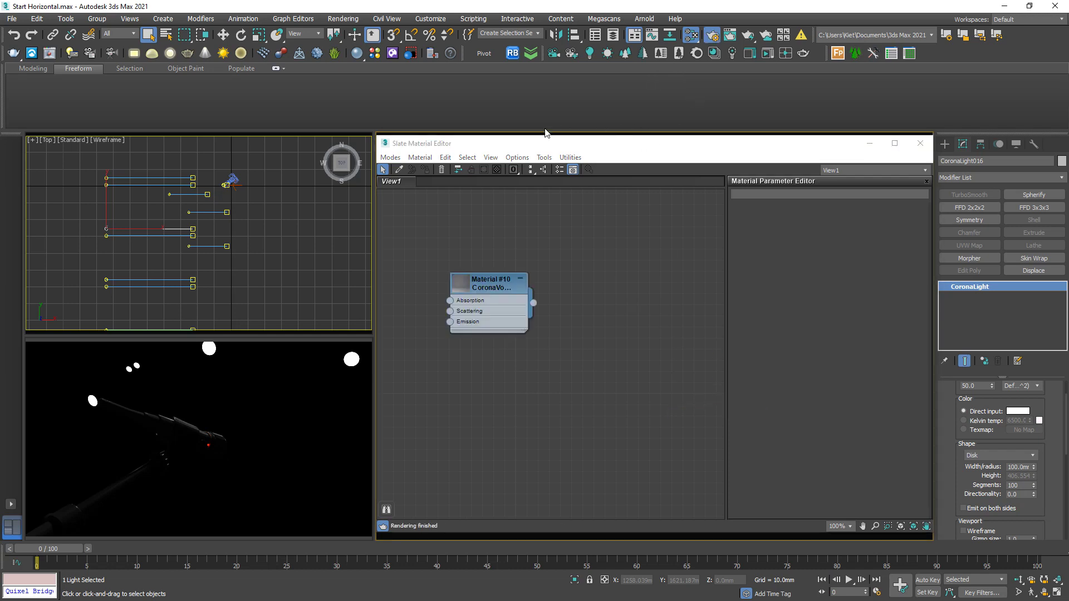
# Step: Instance Material #10 into Render Setup's Global volume material and show its parameters
pyautogui.moveTo(318, 105); pyautogui.dragTo(247, 100)
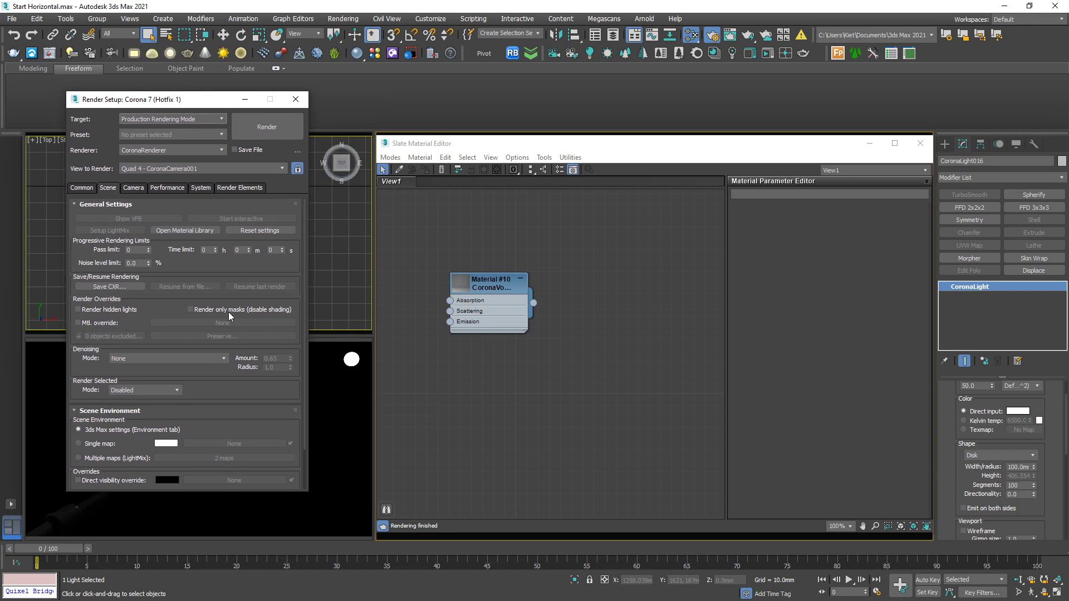
pyautogui.scroll(-2, 296, 276)
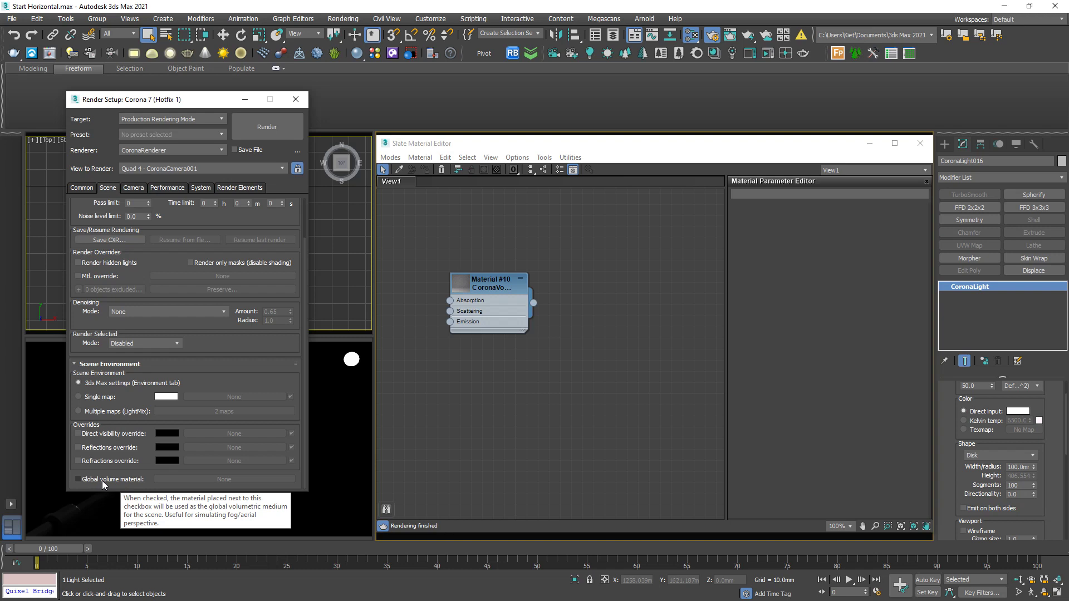
pyautogui.click(103, 483)
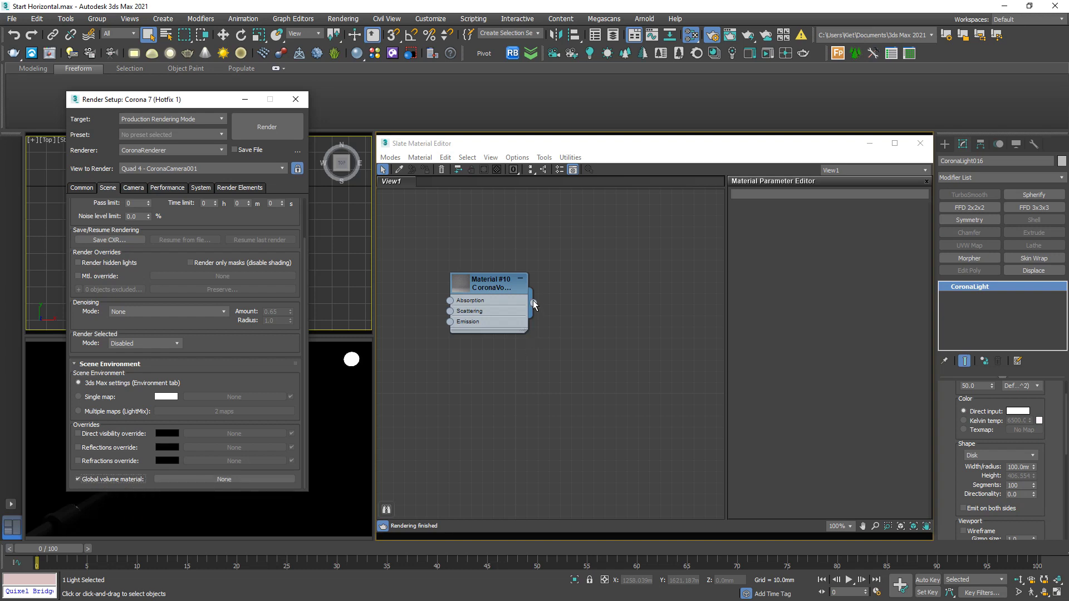
pyautogui.moveTo(534, 302)
pyautogui.mouseDown()
pyautogui.moveTo(340, 493)
pyautogui.moveTo(204, 483)
pyautogui.mouseUp()
pyautogui.click(167, 328)
pyautogui.click(295, 99)
pyautogui.doubleClick(482, 292)
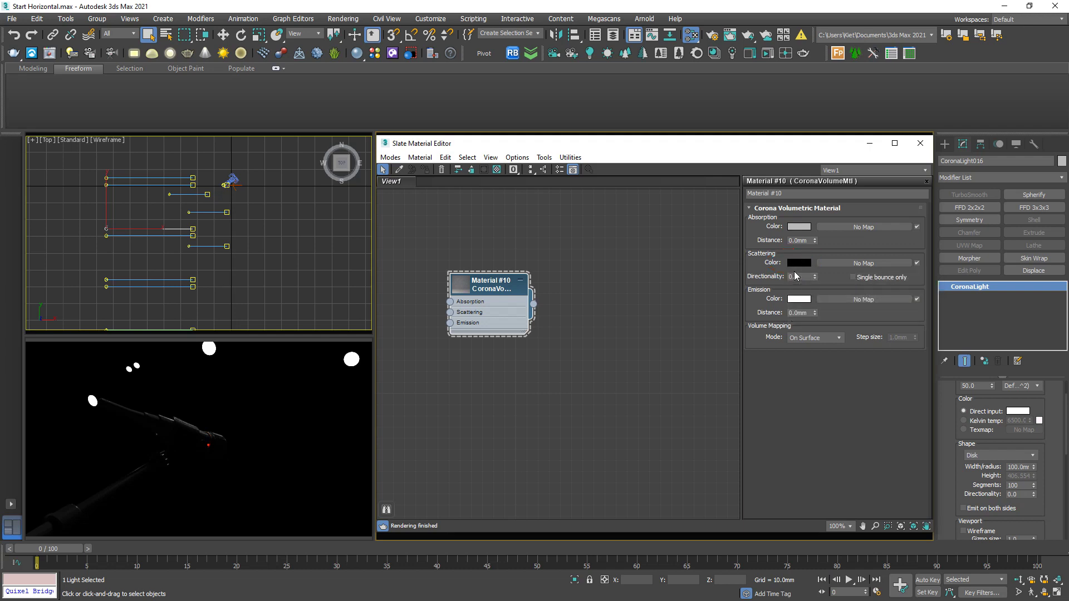
# Step: Copy the absorption colour onto scattering and raise Absorption Distance to 10000 mm
pyautogui.moveTo(803, 228); pyautogui.dragTo(806, 265)
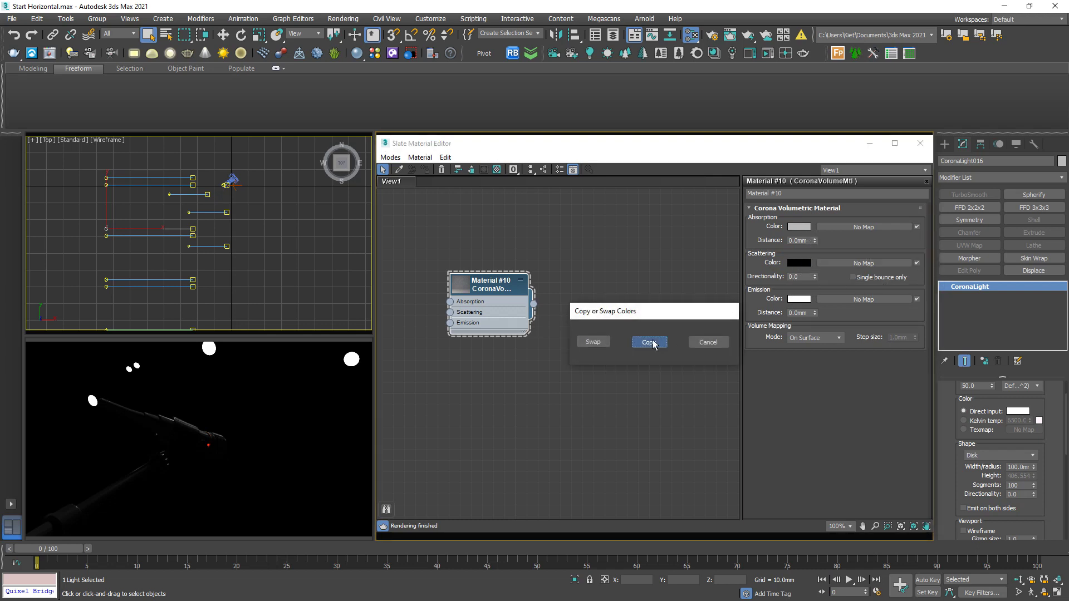
pyautogui.click(650, 342)
pyautogui.click(815, 241)
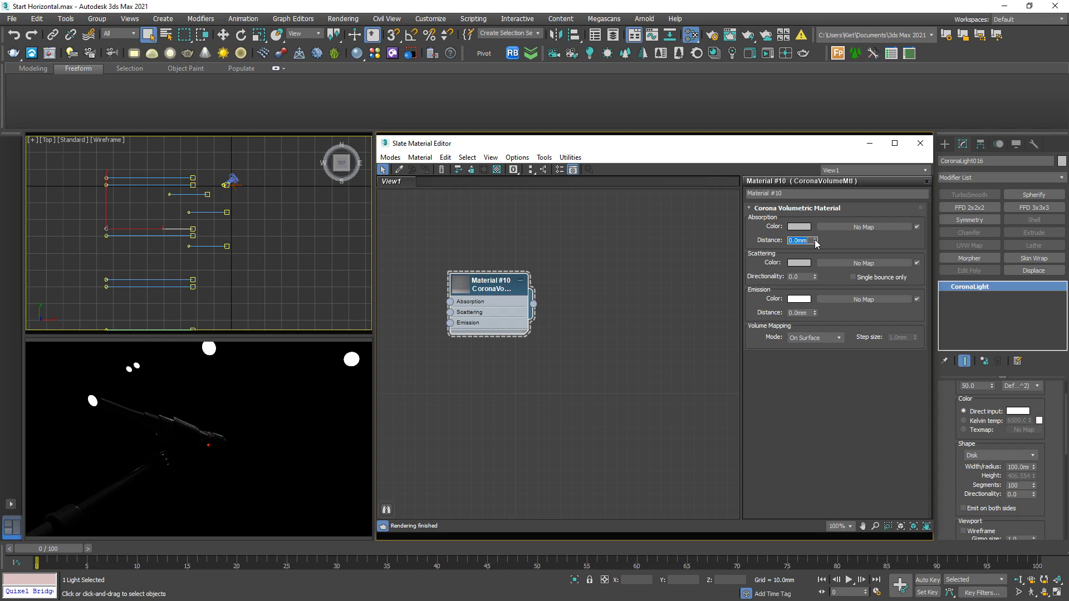
pyautogui.write('100')
pyautogui.press('Return')
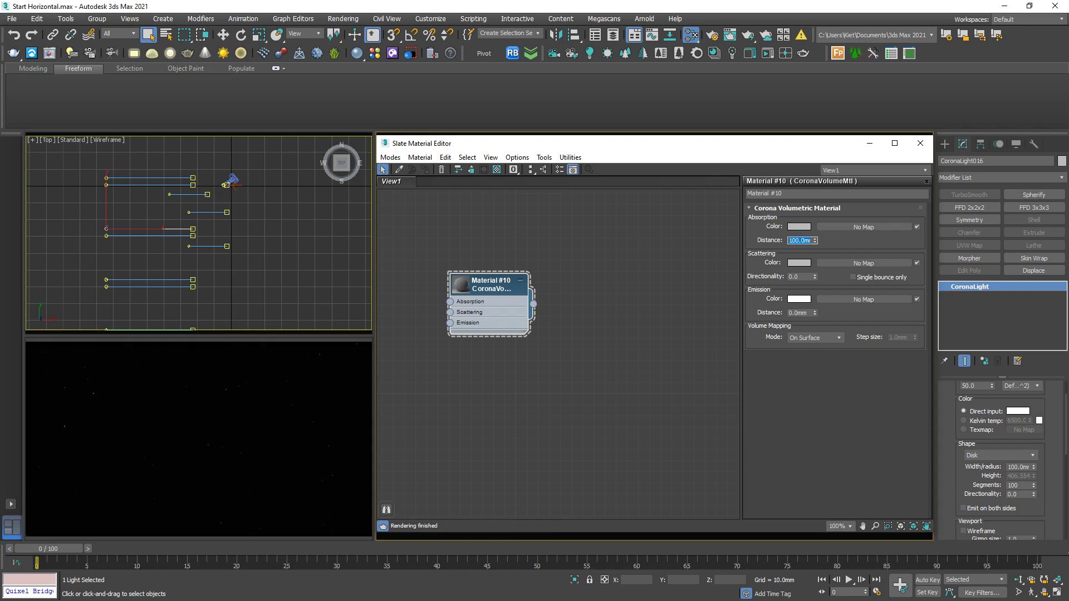
pyautogui.write('1000')
pyautogui.press('Return')
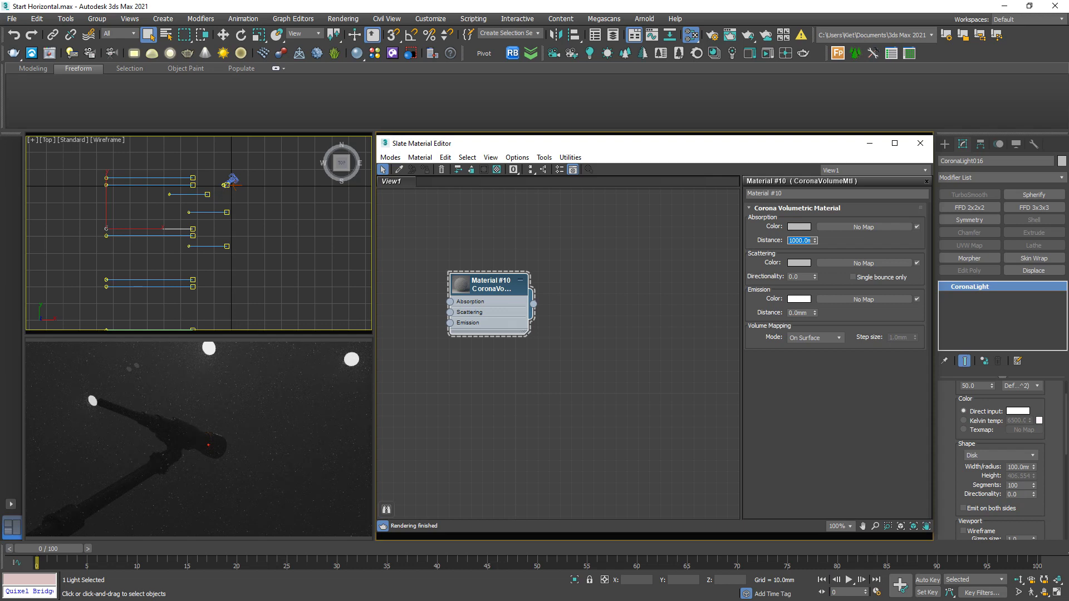
pyautogui.write('1000')
pyautogui.press('Return')
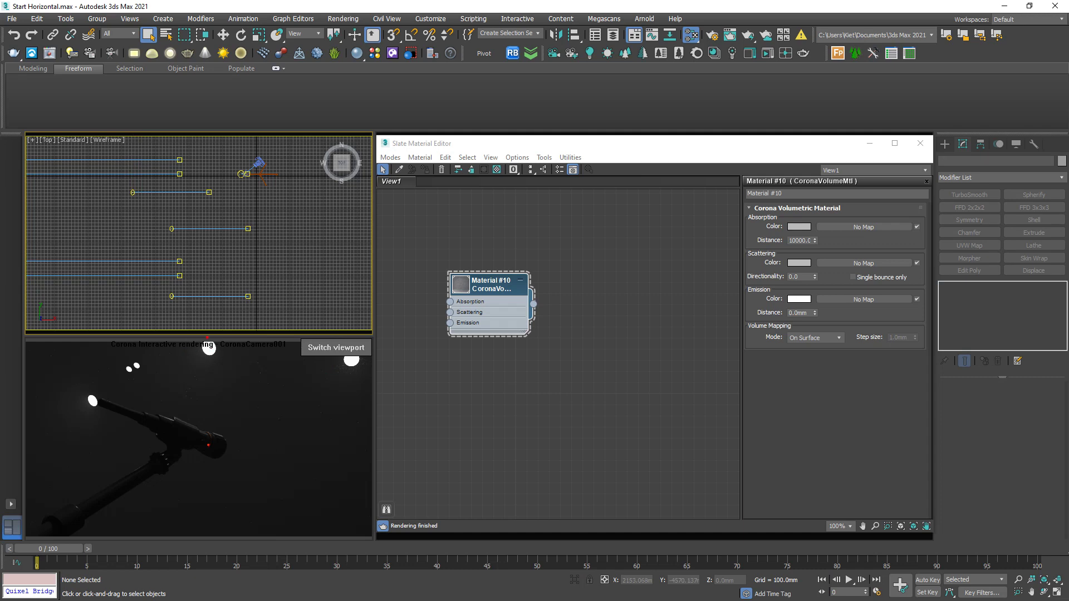
# Step: Draw quick on-screen annotations over the viewport, then clear them
pyautogui.moveTo(207, 337); pyautogui.dragTo(39, 443)
pyautogui.moveTo(73, 479); pyautogui.dragTo(208, 350)
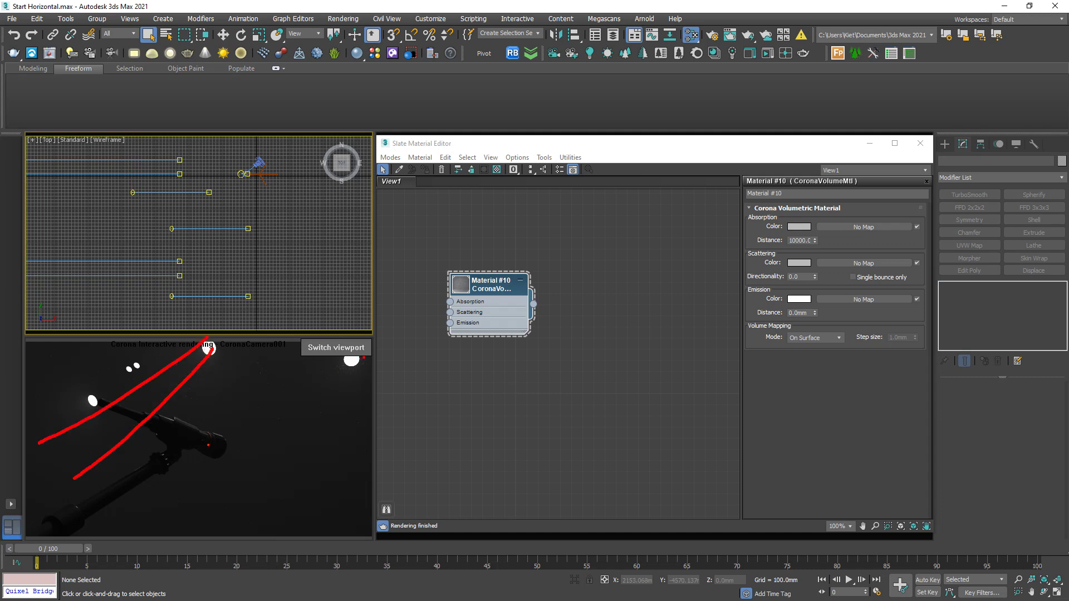
pyautogui.moveTo(348, 351); pyautogui.dragTo(232, 453)
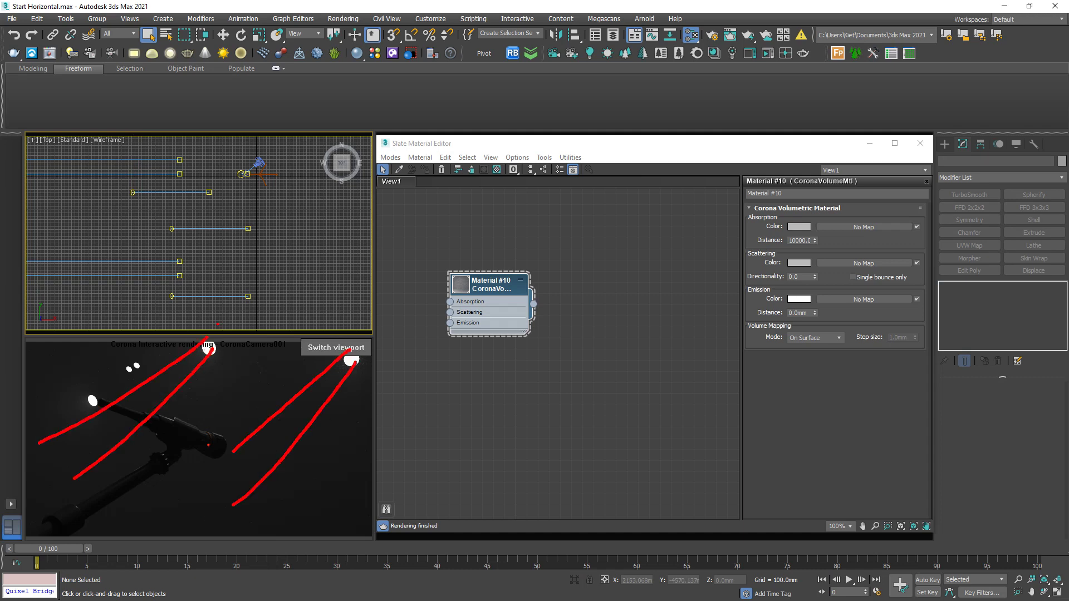
pyautogui.press('Escape')
# Step: Select CoronaLight003 and settle Directionality at 0.7 after trying 1.0, 0.6 and 0.8
pyautogui.click(131, 192)
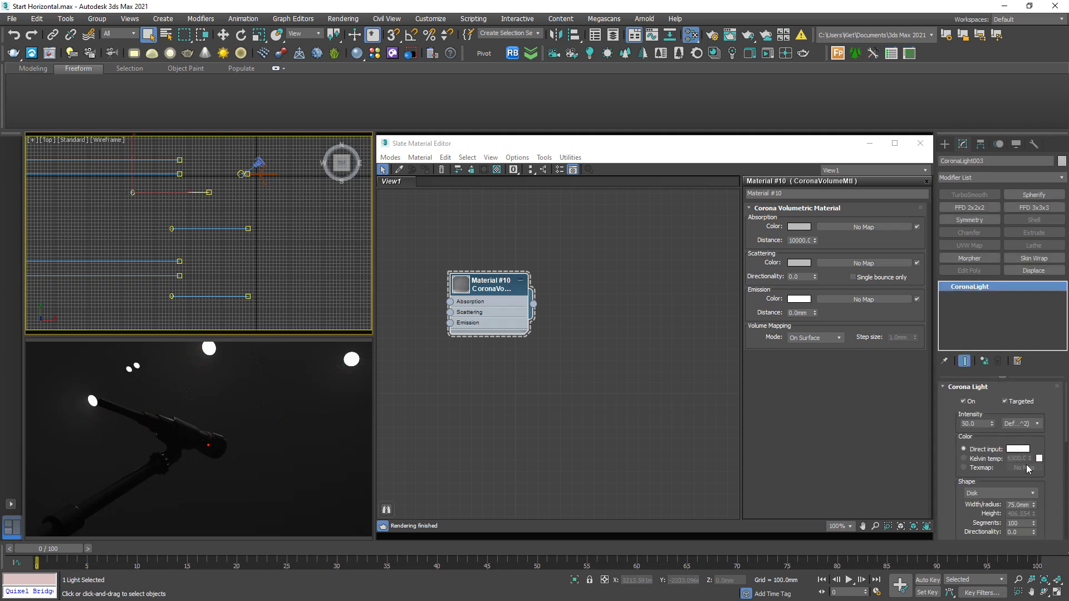
pyautogui.scroll(-3, 1055, 493)
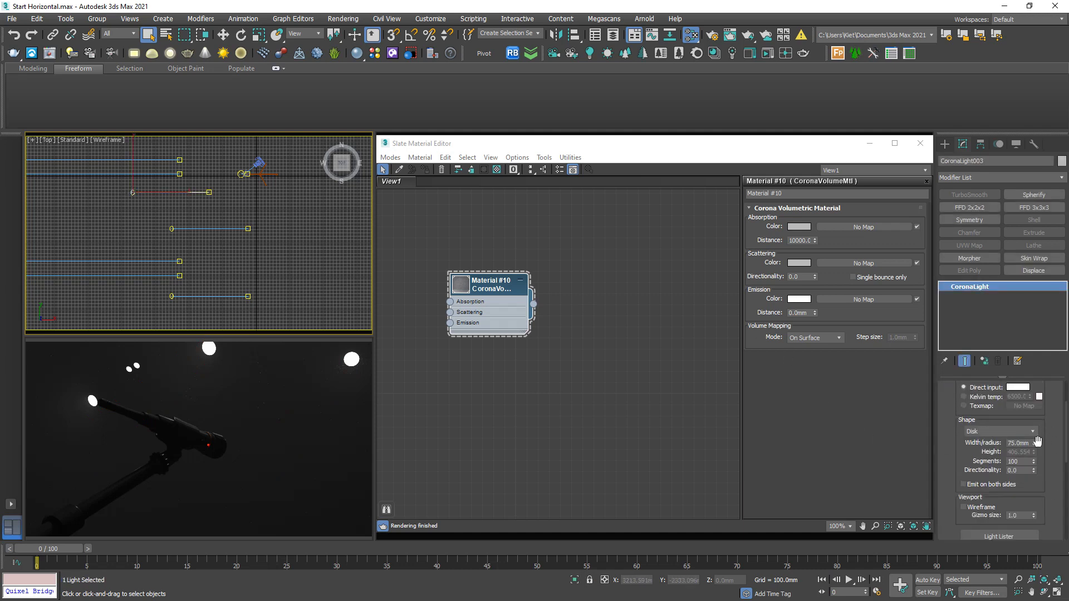
pyautogui.scroll(-2, 1036, 480)
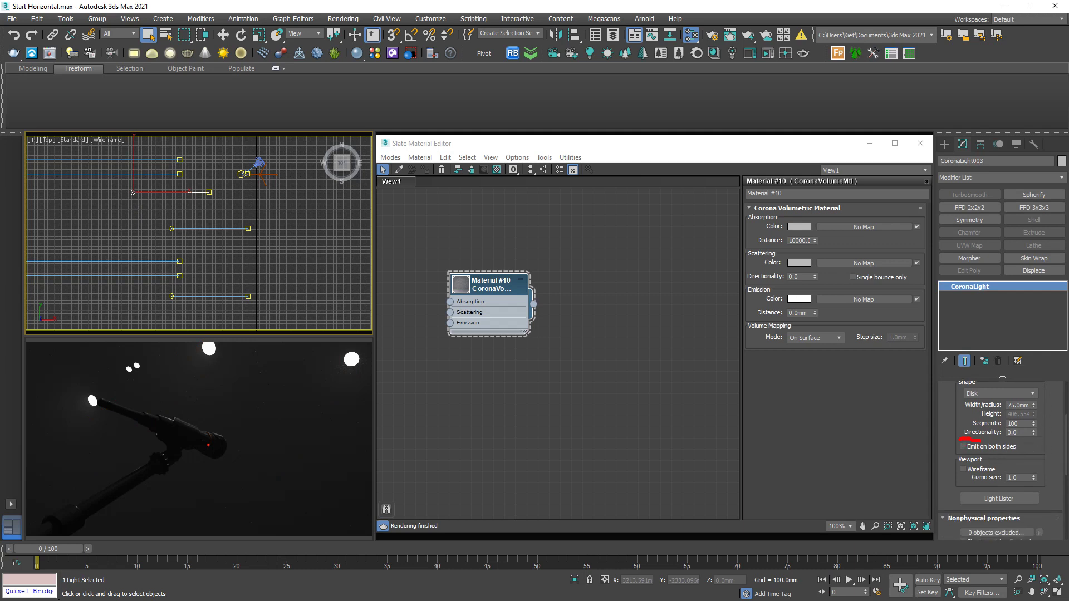
pyautogui.click(1024, 433)
pyautogui.write('1')
pyautogui.press('Return')
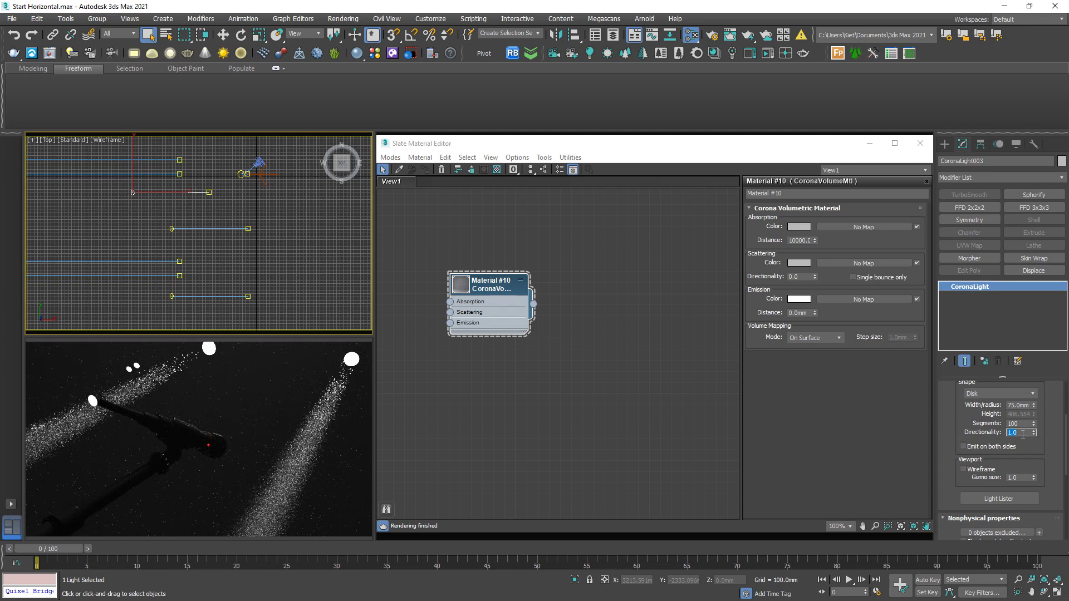
pyautogui.write('0.6')
pyautogui.press('Return')
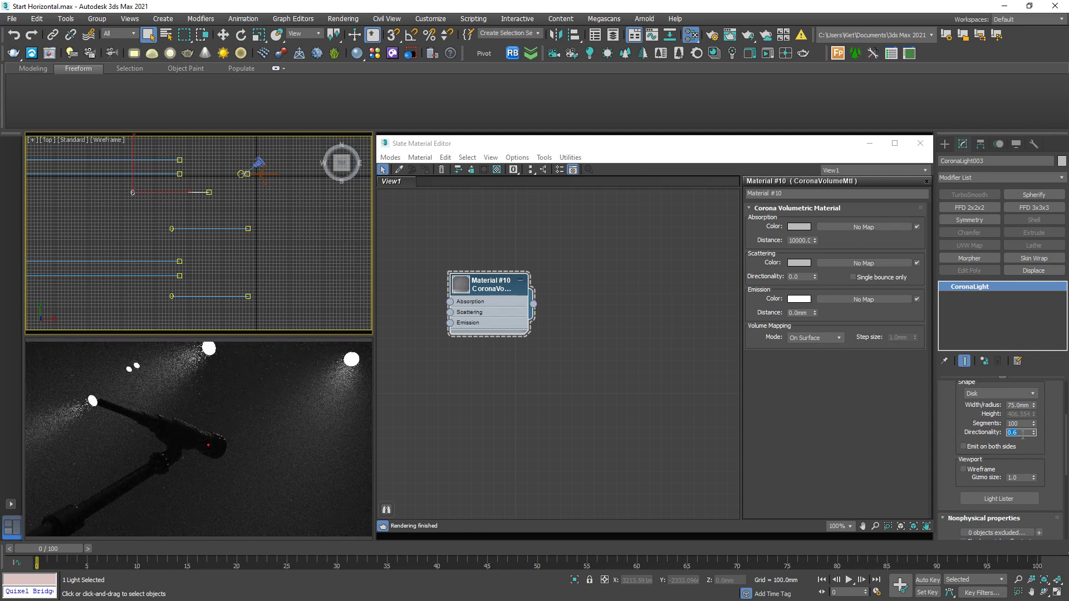
pyautogui.press('BackSpace')
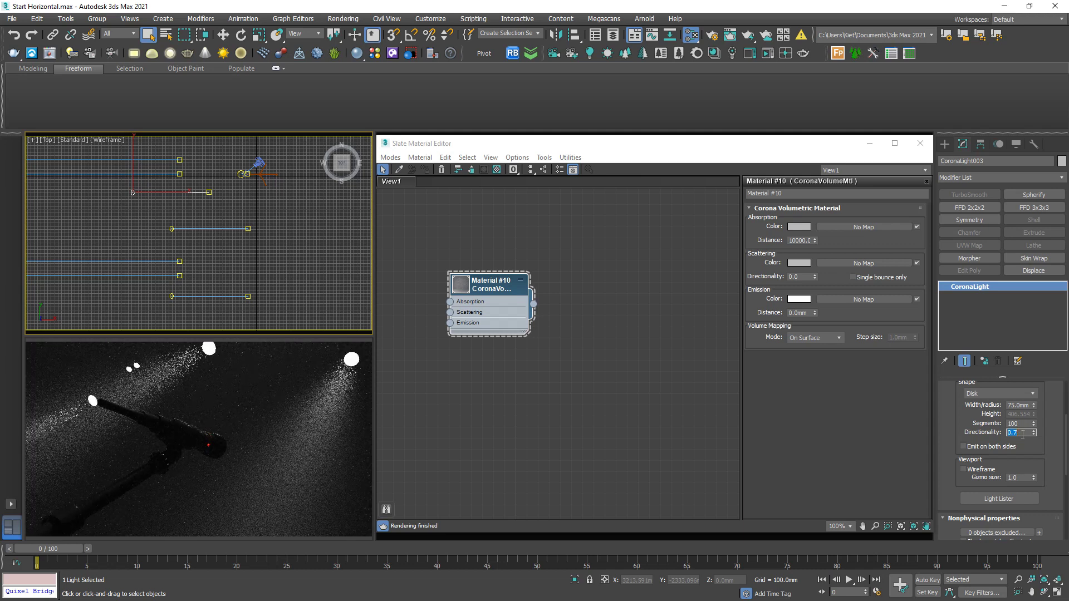
pyautogui.write('0.8')
pyautogui.press('Return')
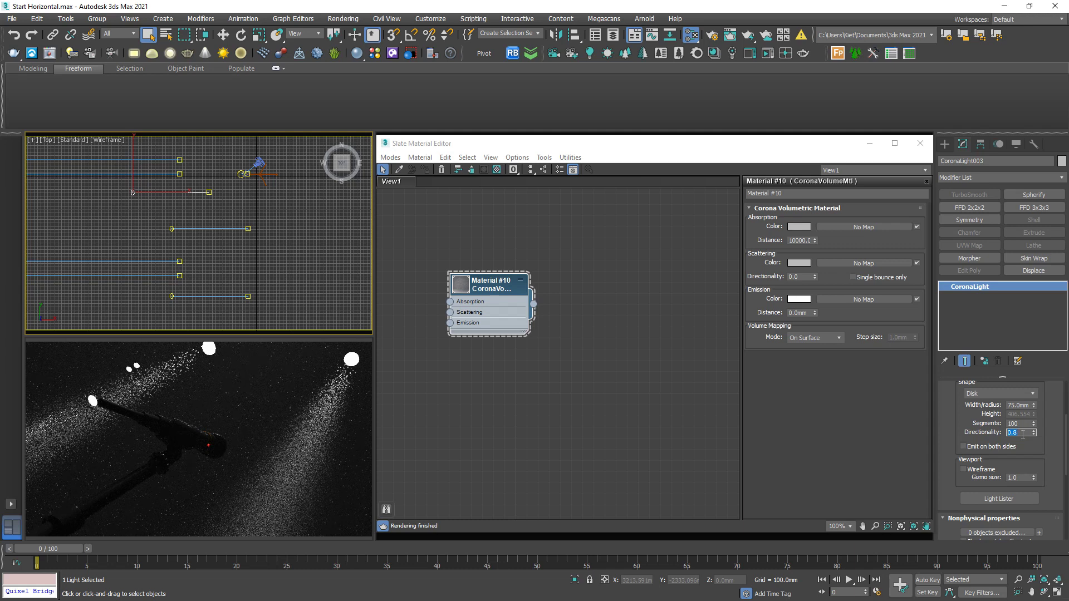
pyautogui.write('.7')
pyautogui.press('Return')
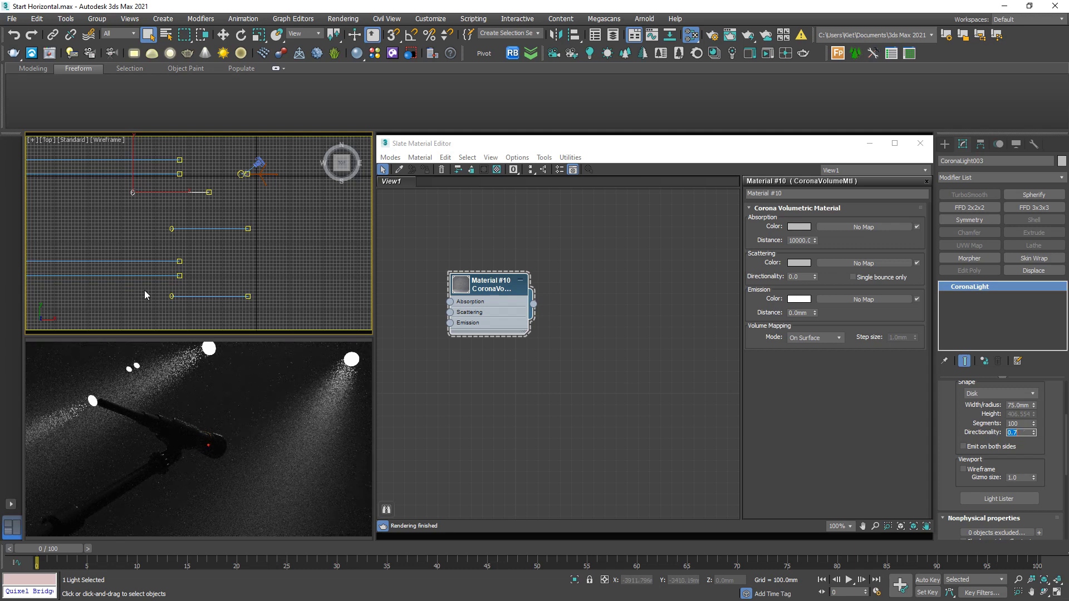
# Step: Set CoronaLight016's Directionality to 0.7
pyautogui.moveTo(172, 282); pyautogui.dragTo(289, 259, button='middle')
pyautogui.click(123, 238)
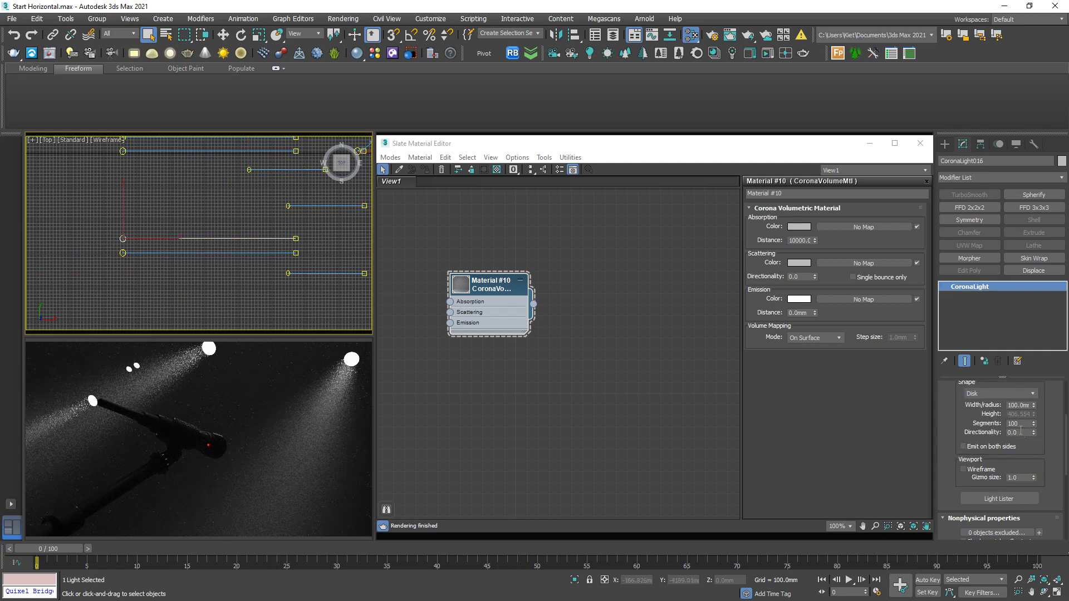
pyautogui.doubleClick(1022, 433)
pyautogui.write('.7')
pyautogui.press('Return')
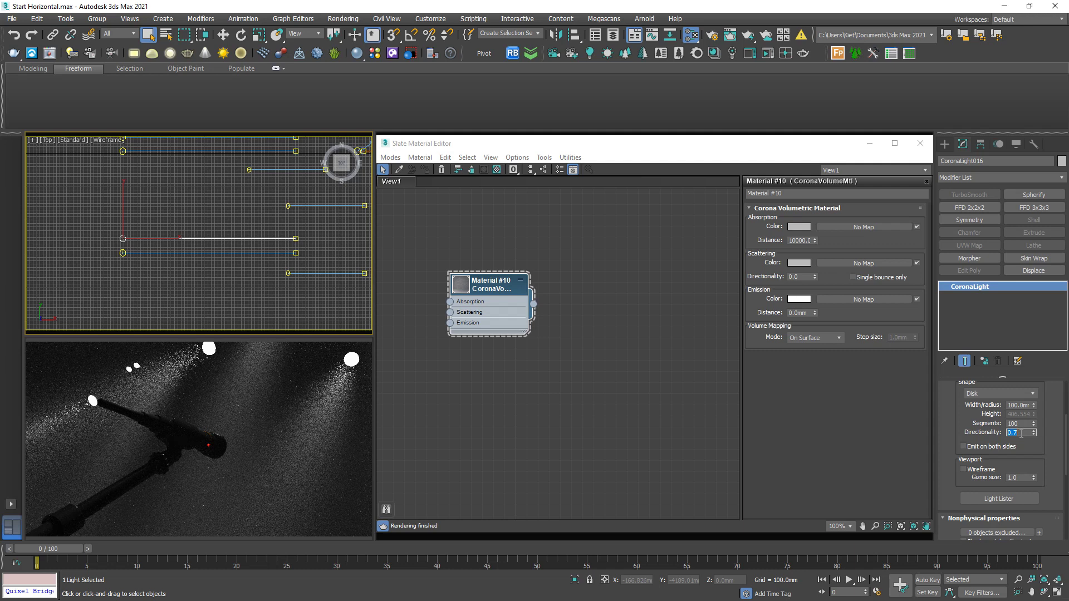
pyautogui.scroll(2, 265, 254)
pyautogui.scroll(2, 265, 255)
pyautogui.scroll(2, 279, 202)
# Step: Set CoronaLight019's Directionality to 0.9, stop the interactive render and open Render Setup
pyautogui.click(285, 191)
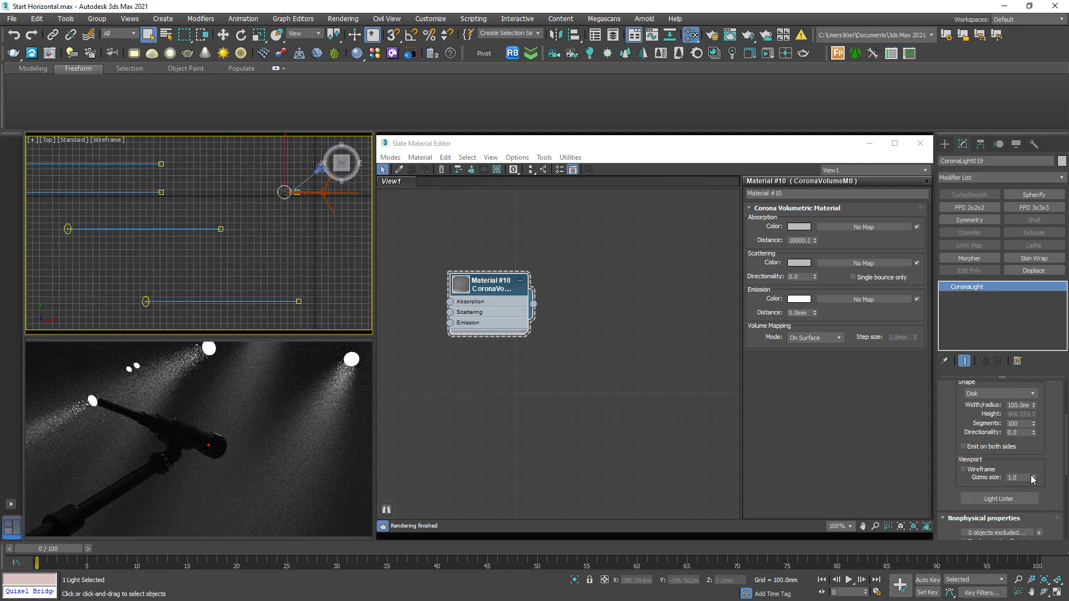
pyautogui.moveTo(1013, 433)
pyautogui.click(1022, 430)
pyautogui.press('BackSpace')
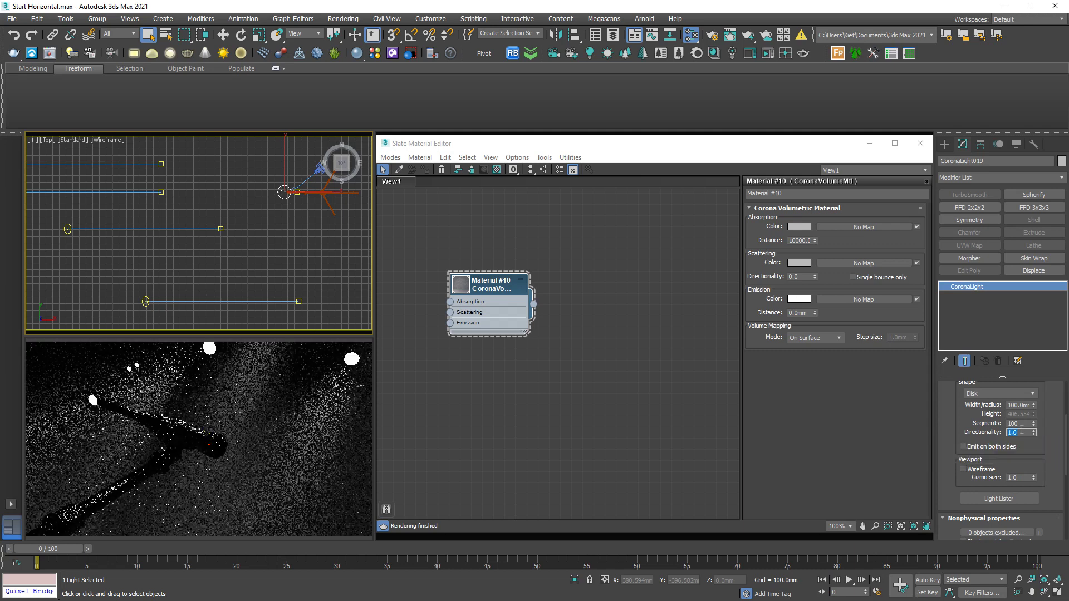
pyautogui.write('0.9')
pyautogui.press('Return')
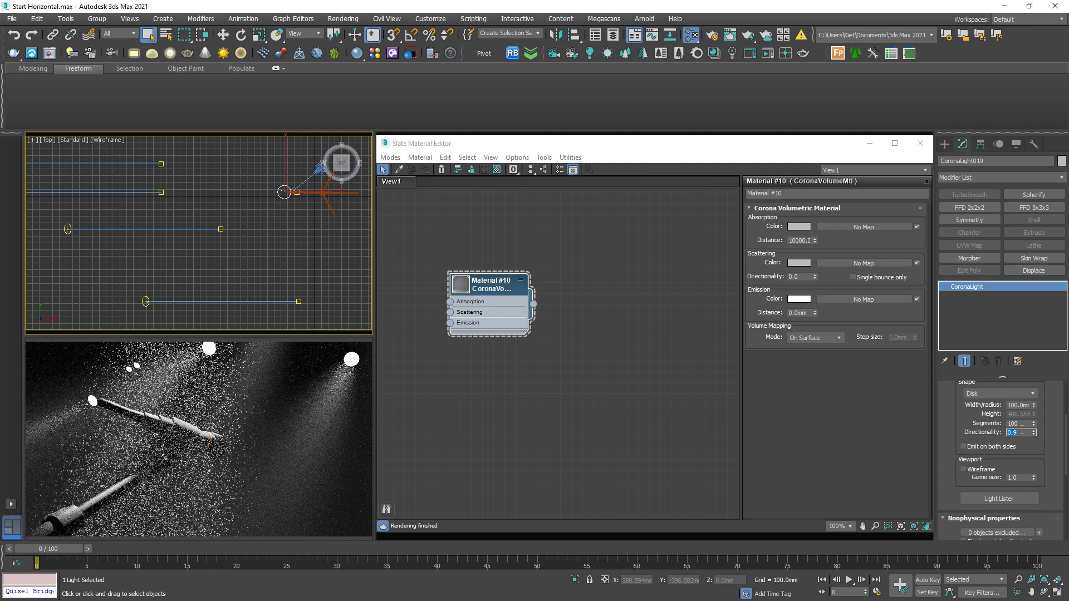
pyautogui.write('.9')
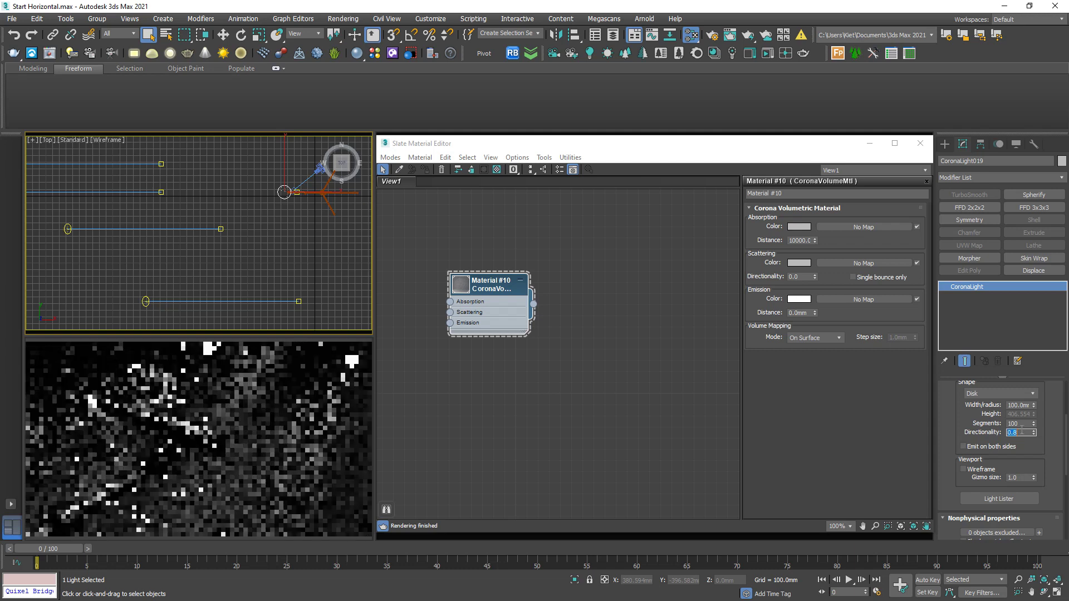
pyautogui.write('0.9')
pyautogui.press('Return')
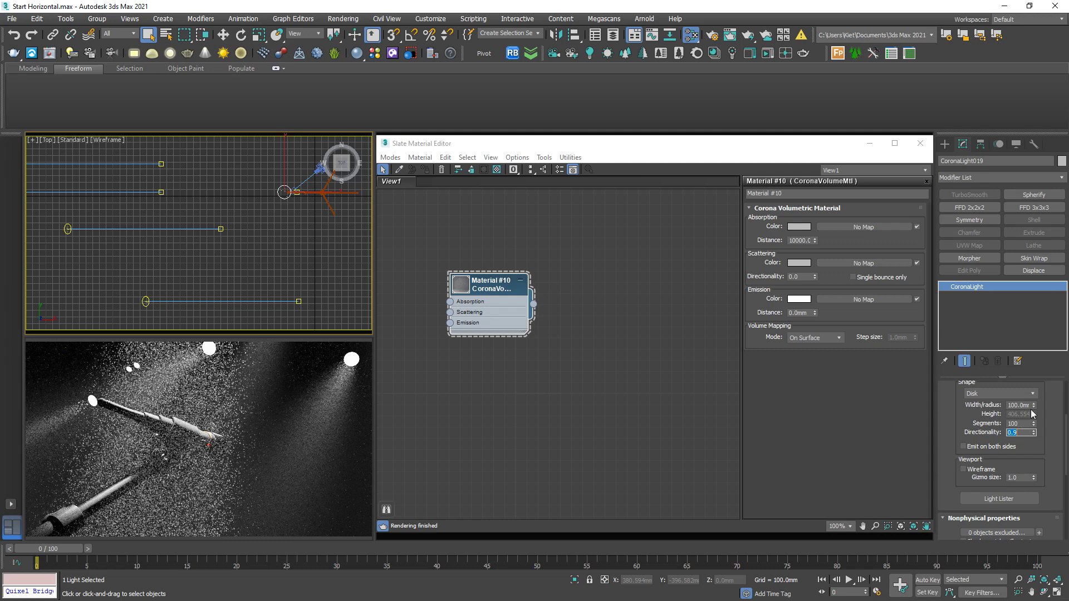
pyautogui.rightClick(288, 427)
pyautogui.click(302, 460)
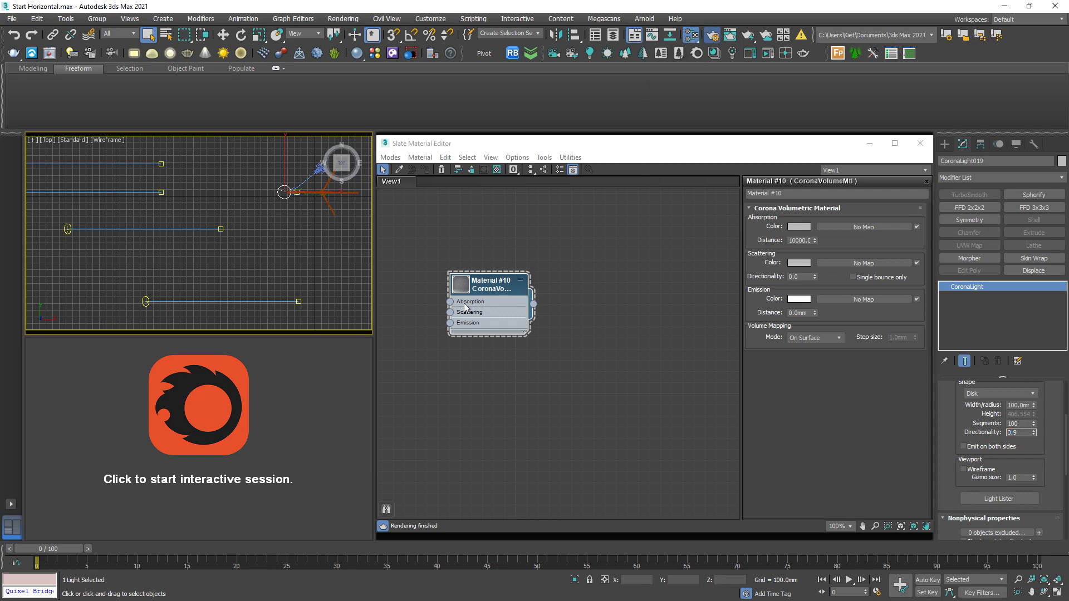
pyautogui.press('F10')
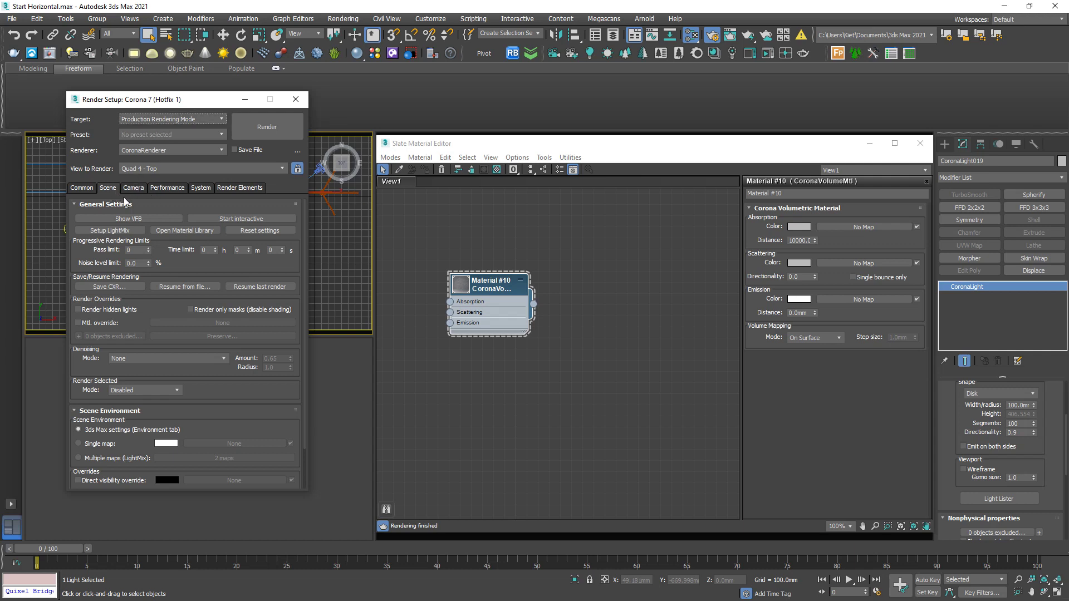
# Step: Generate LightMix layers, close Render Setup and open the Corona frame buffer
pyautogui.click(118, 233)
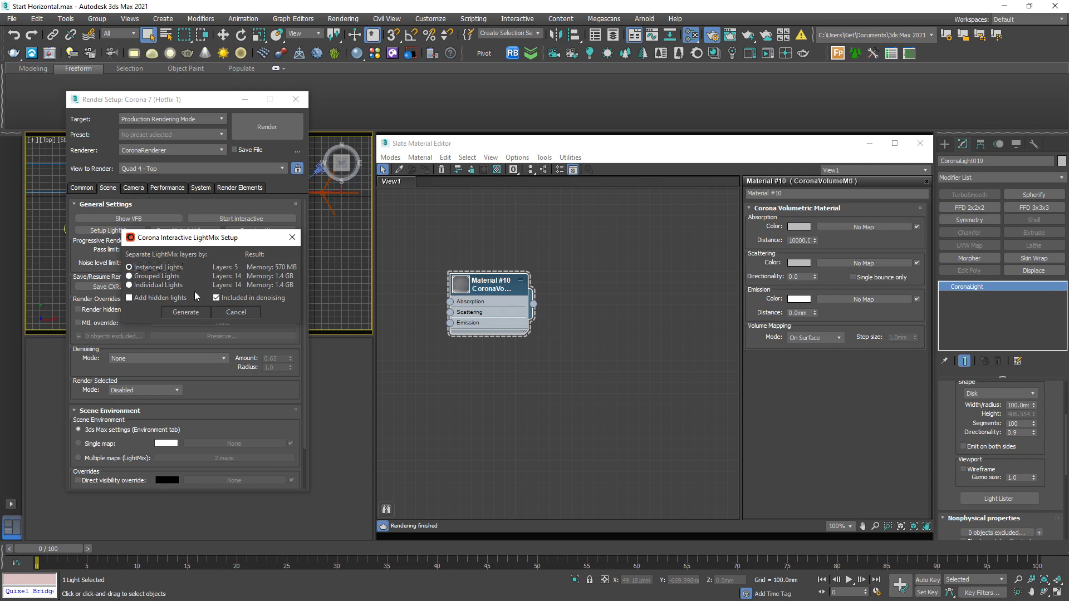
pyautogui.click(186, 313)
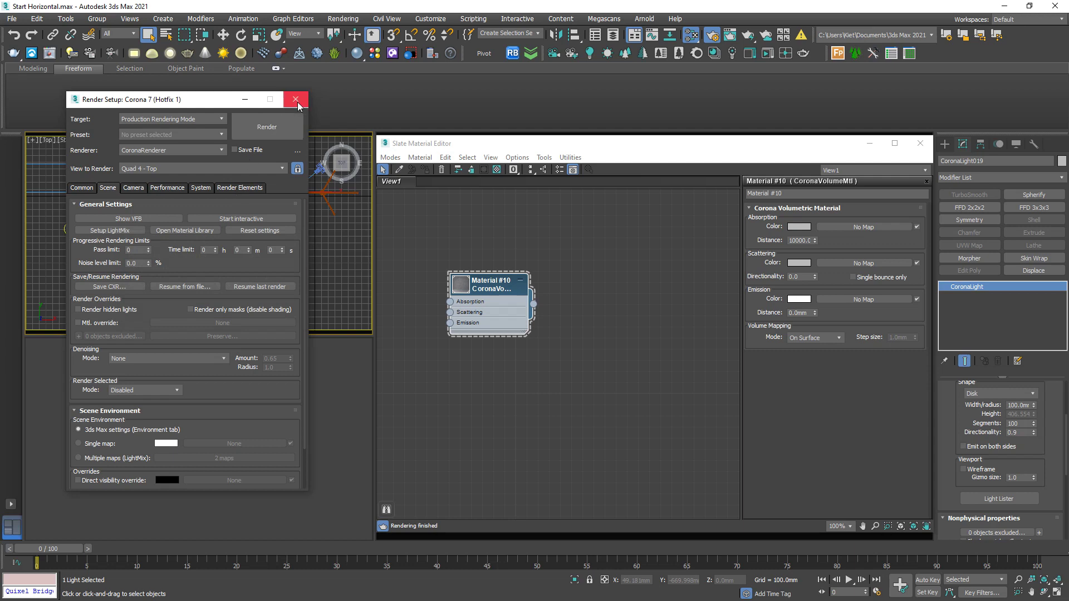
pyautogui.click(295, 99)
pyautogui.click(749, 55)
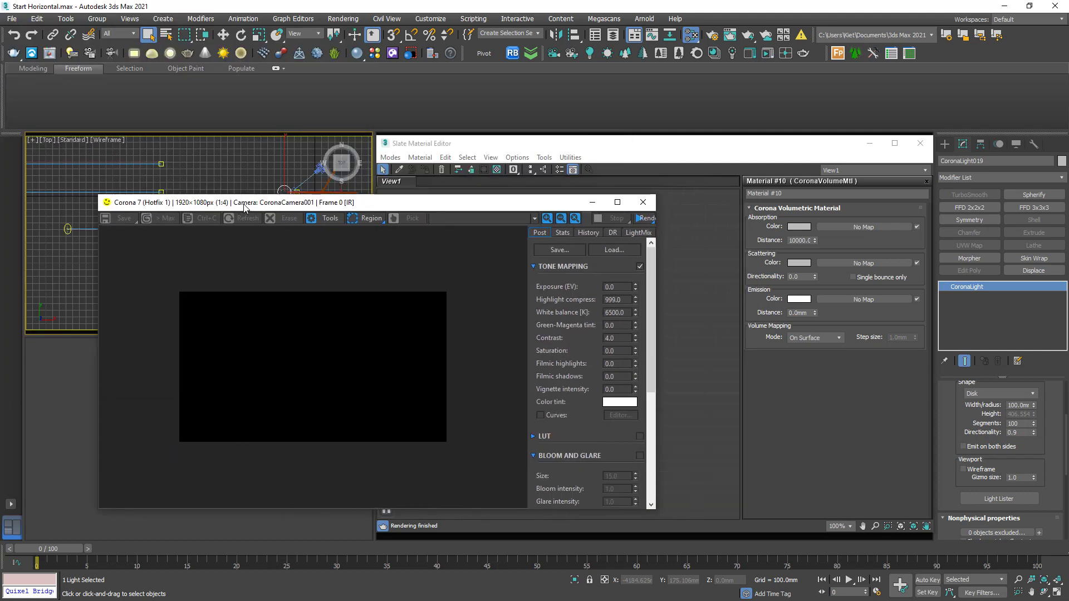
# Step: Render in the VFB LightMix with every light off except CoronaLight019
pyautogui.moveTo(221, 205); pyautogui.dragTo(156, 231)
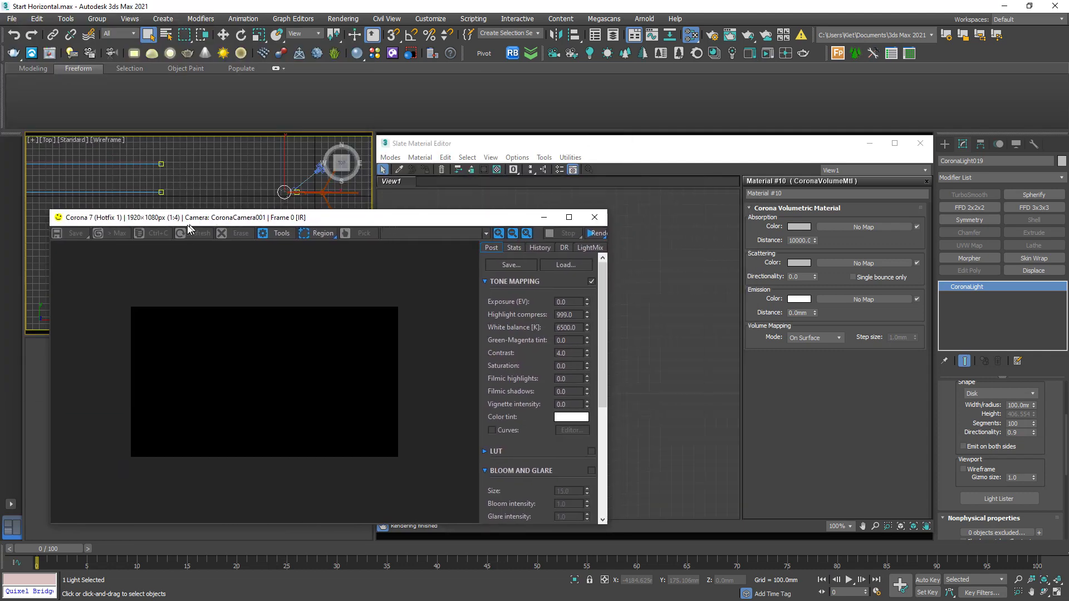
pyautogui.click(573, 259)
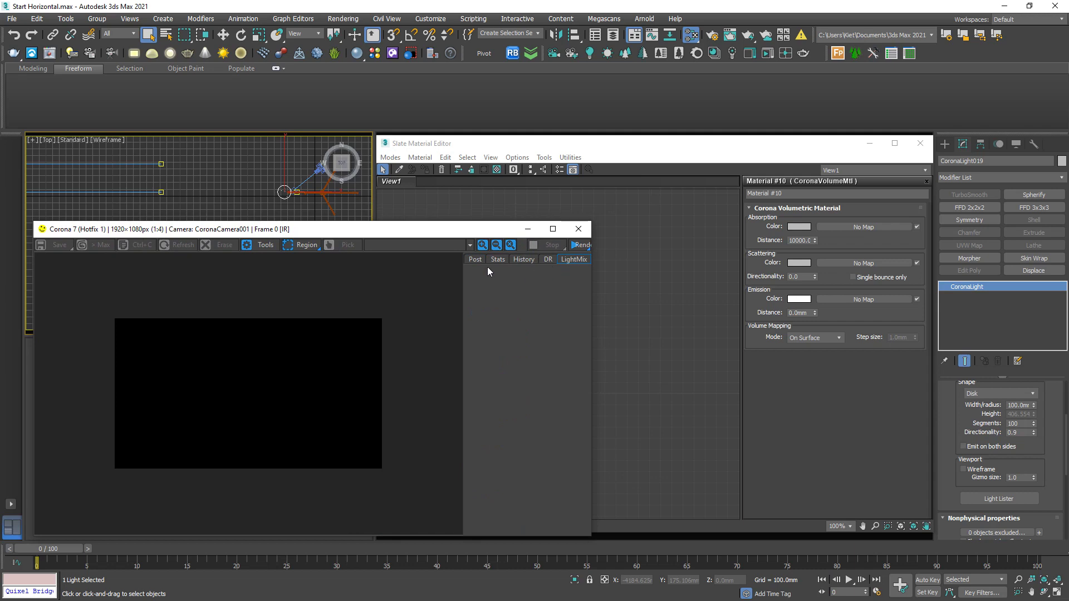
pyautogui.click(580, 245)
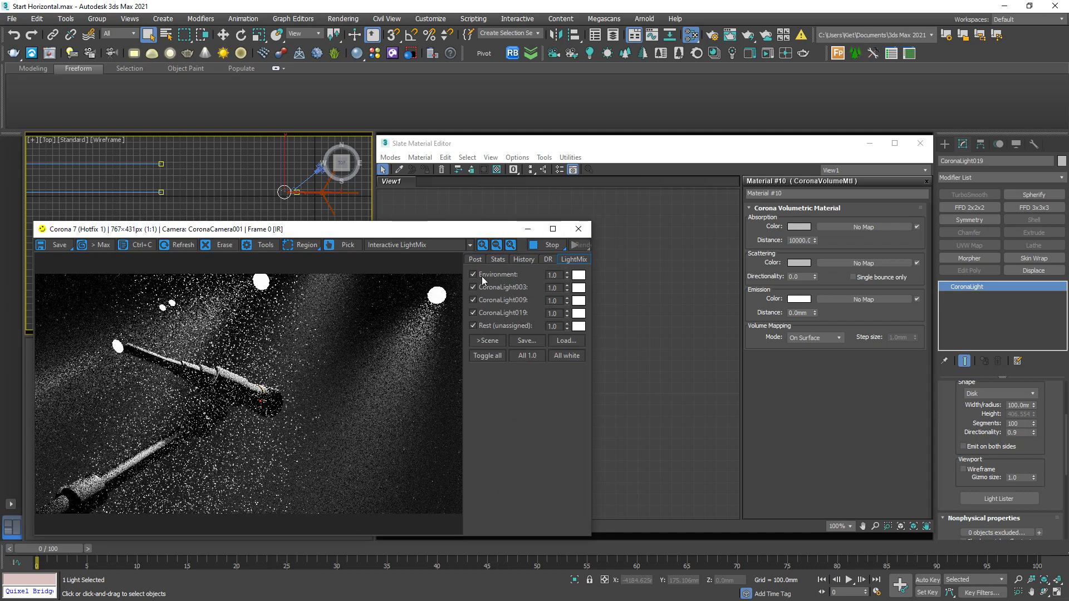
pyautogui.click(498, 354)
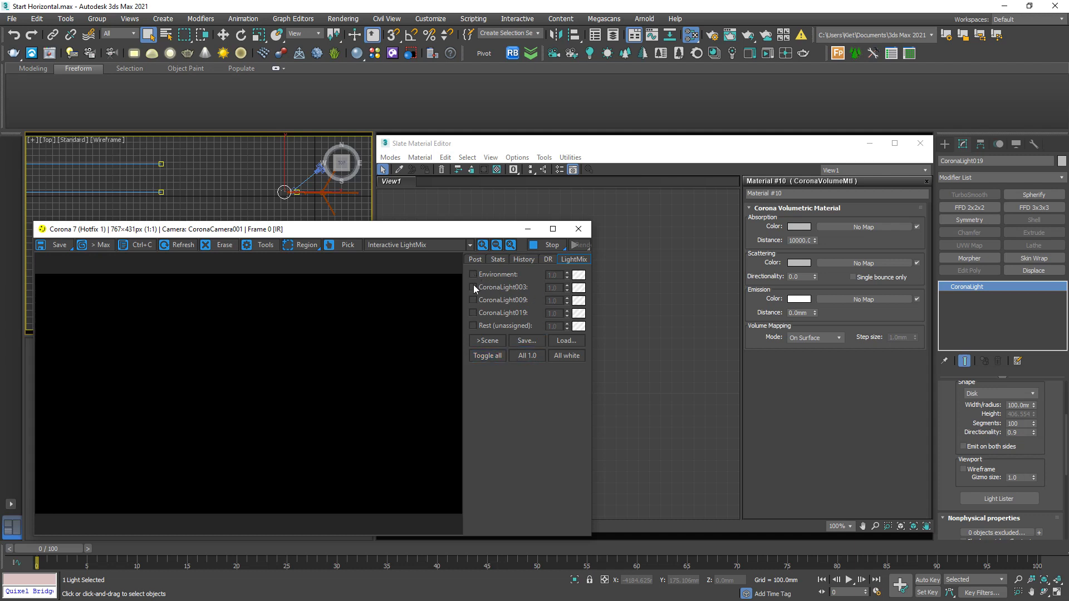
pyautogui.click(474, 313)
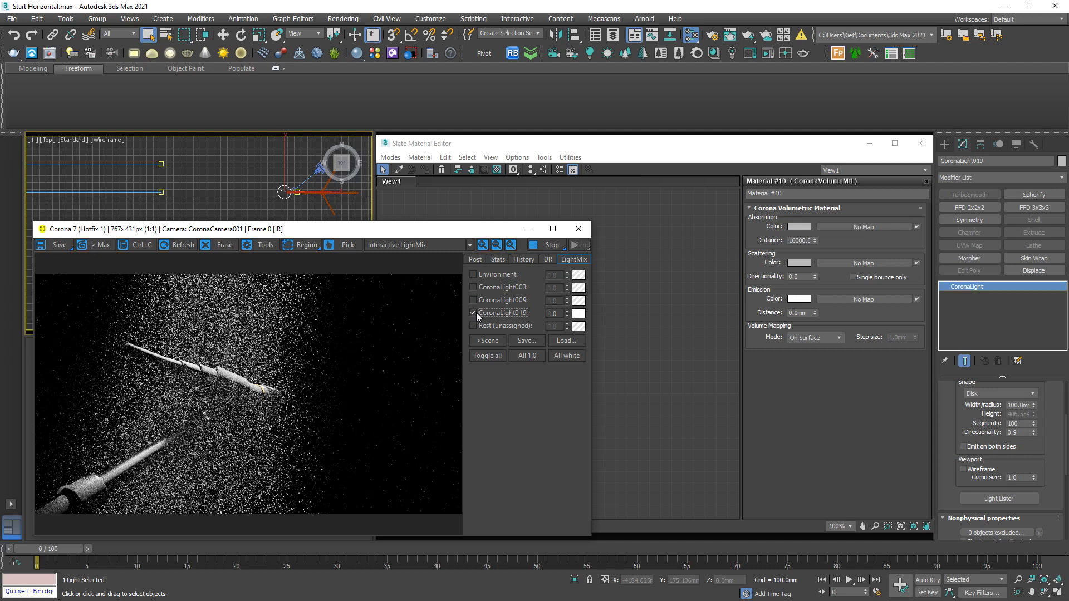
# Step: Tint CoronaLight019 a deep teal
pyautogui.click(575, 315)
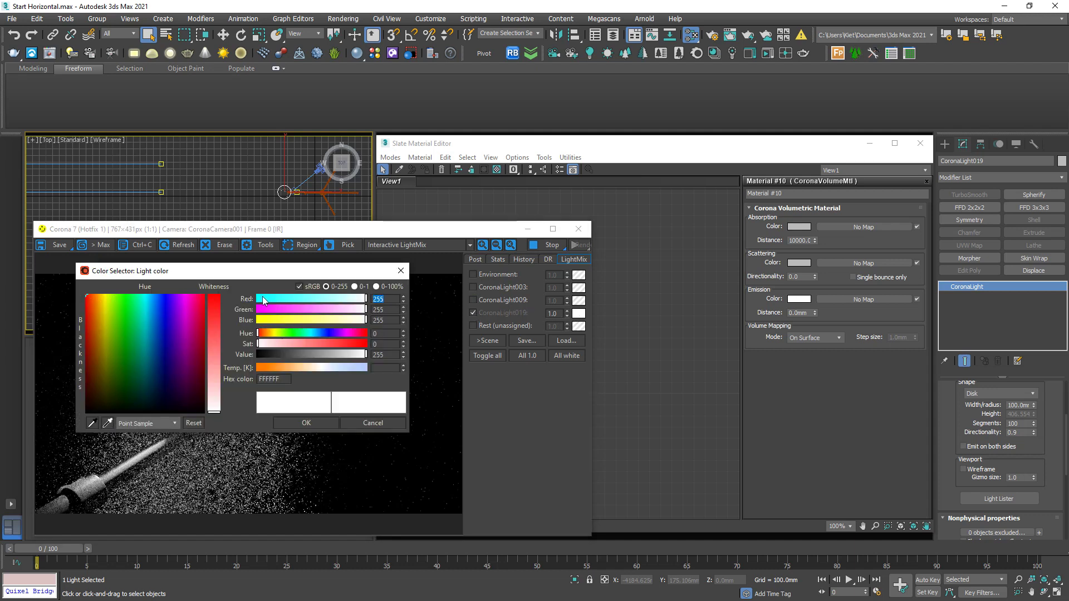
pyautogui.write('0')
pyautogui.press('Return')
pyautogui.moveTo(299, 275)
pyautogui.mouseDown()
pyautogui.moveTo(360, 172)
pyautogui.moveTo(353, 129)
pyautogui.mouseUp()
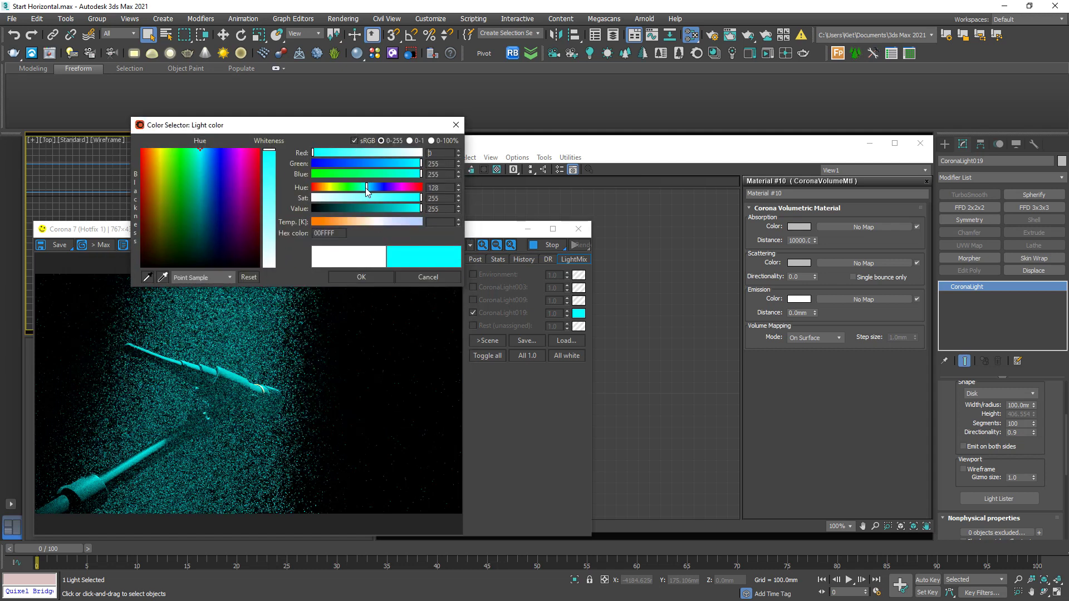
pyautogui.moveTo(366, 191); pyautogui.dragTo(364, 190)
pyautogui.moveTo(366, 187); pyautogui.dragTo(368, 187)
pyautogui.click(380, 209)
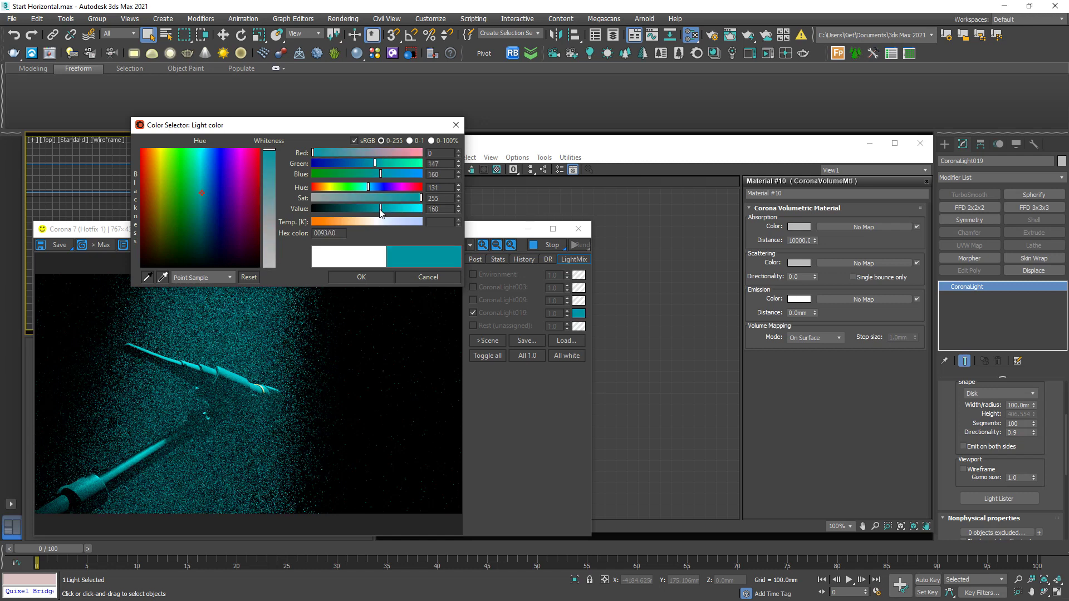
pyautogui.click(368, 277)
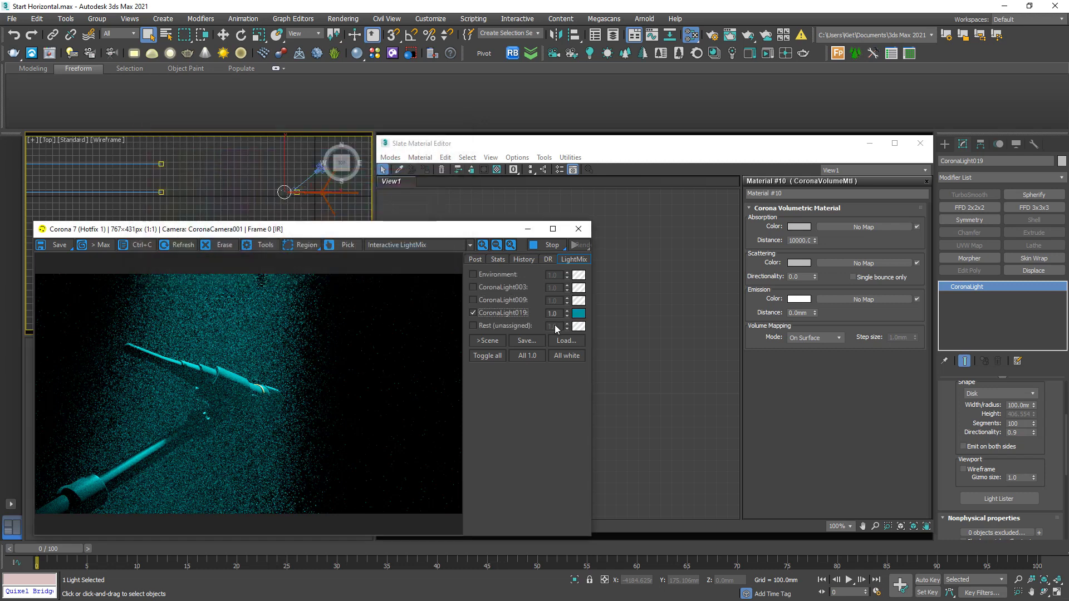
# Step: Solo CoronaLight009 and tint it warm orange
pyautogui.click(472, 313)
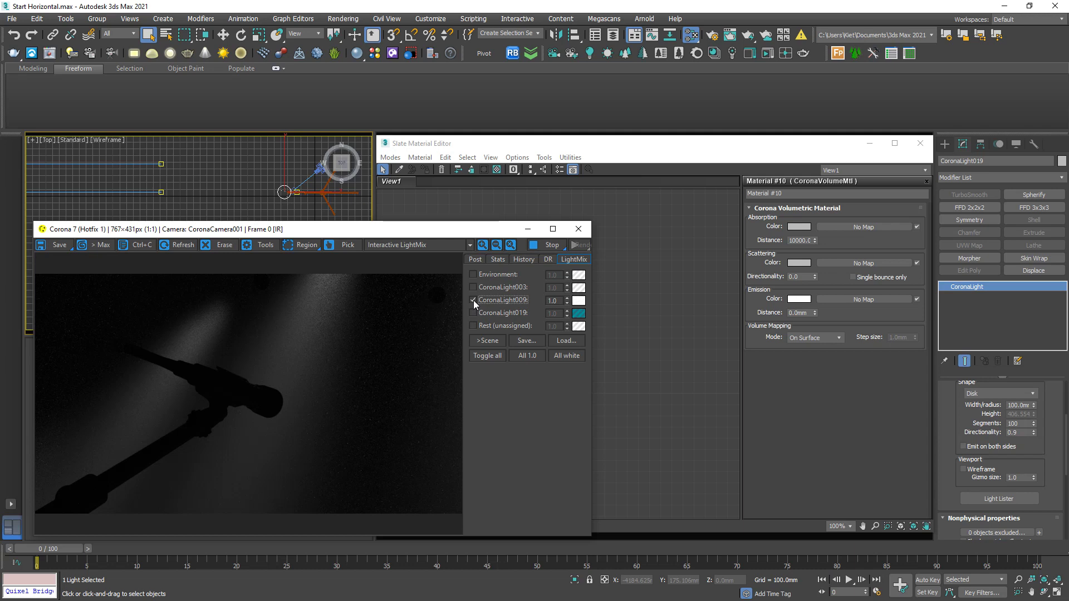
pyautogui.click(579, 301)
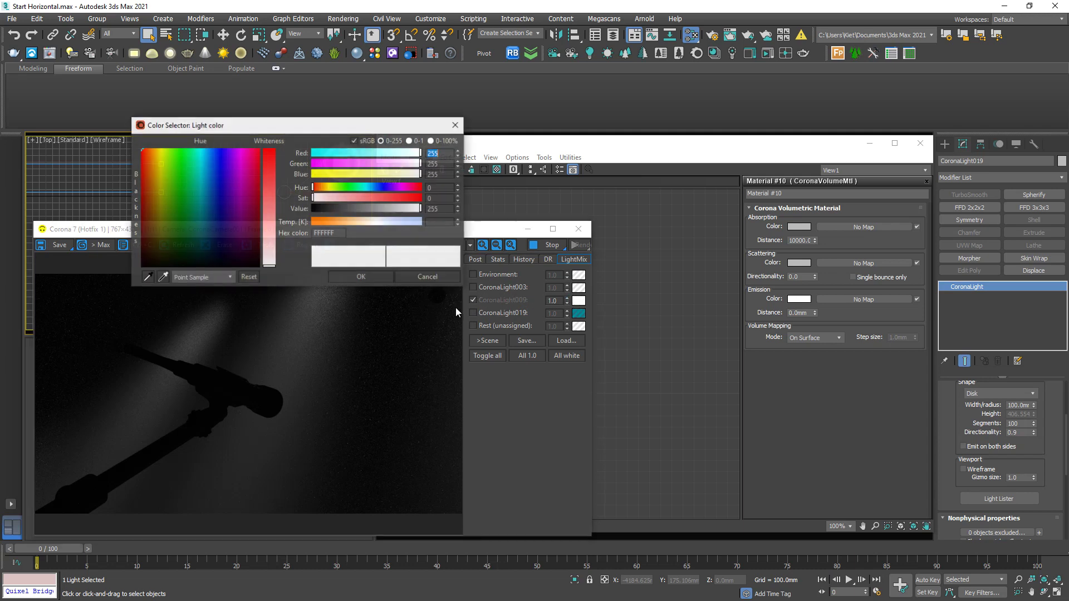
pyautogui.moveTo(351, 223); pyautogui.dragTo(200, 218)
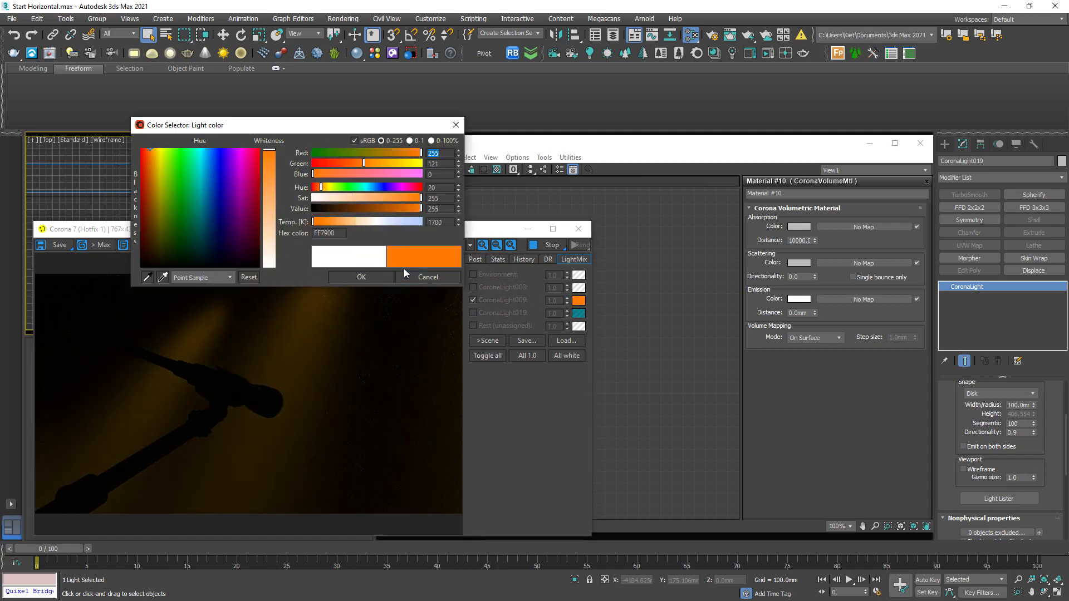
pyautogui.click(361, 278)
# Step: Enable all three lights and give CoronaLight003 a slightly bluer teal
pyautogui.click(474, 288)
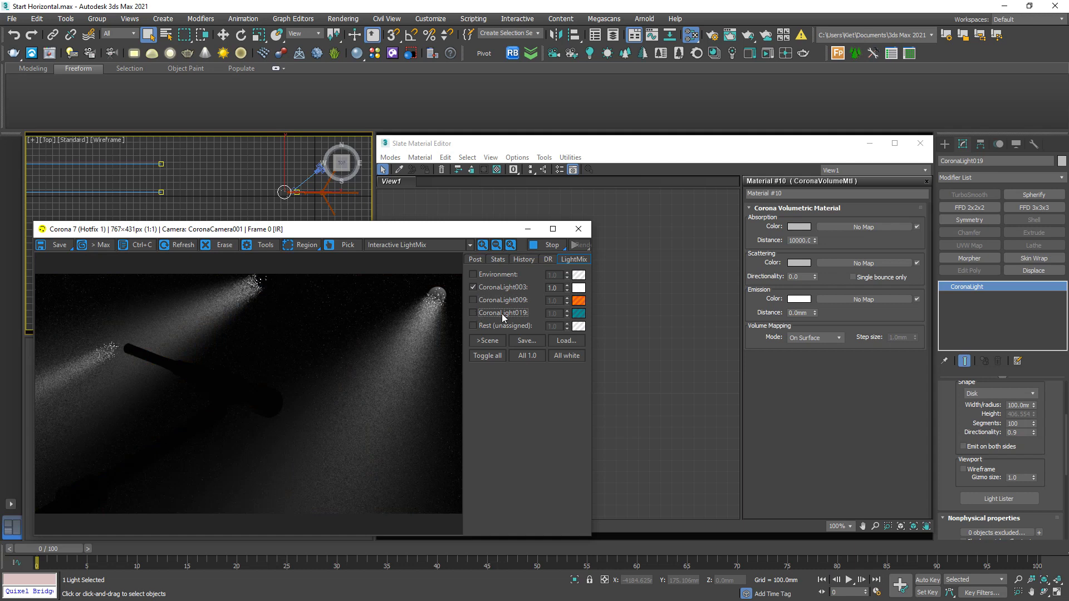
pyautogui.click(474, 313)
pyautogui.moveTo(579, 313); pyautogui.dragTo(579, 288)
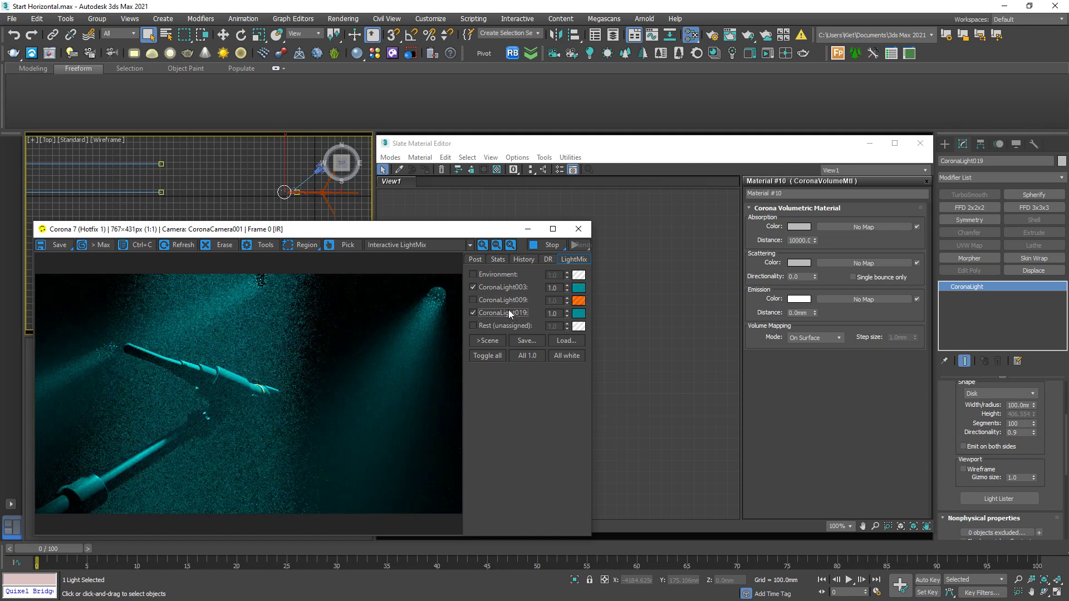
pyautogui.click(474, 300)
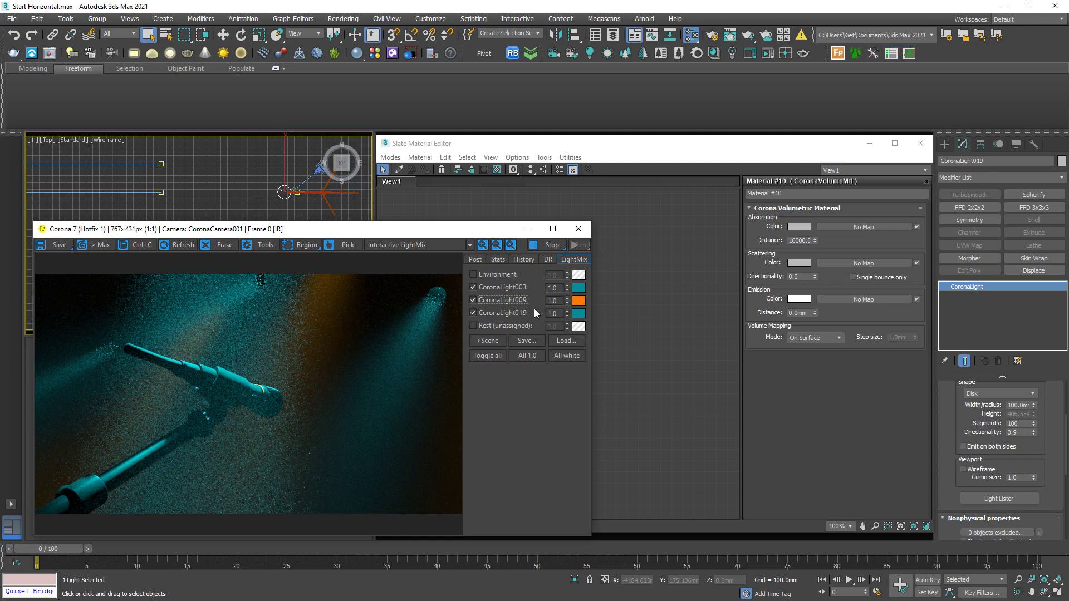
pyautogui.click(580, 288)
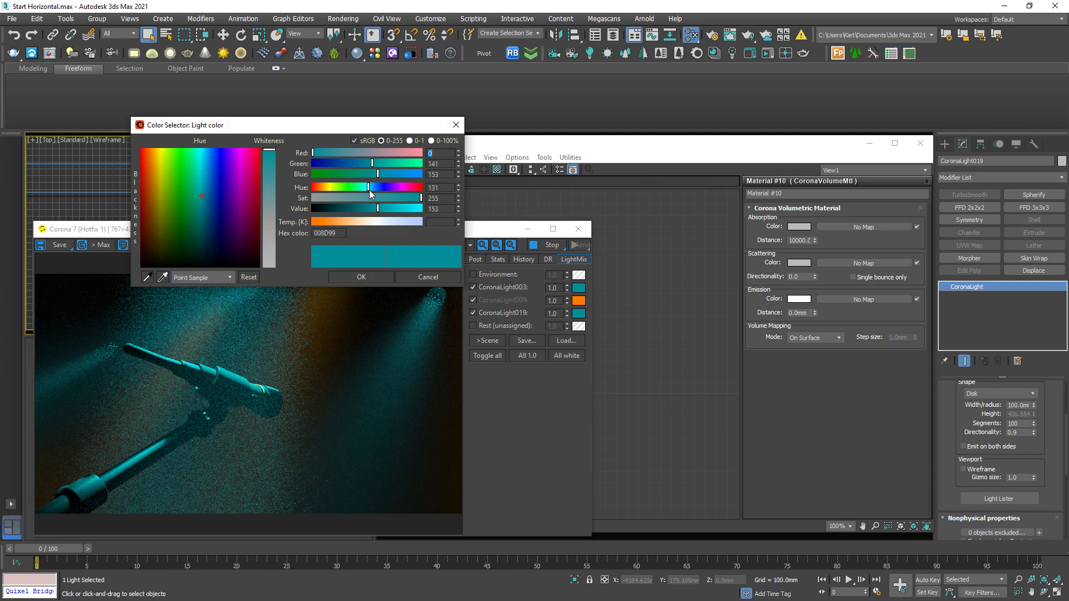
pyautogui.click(369, 189)
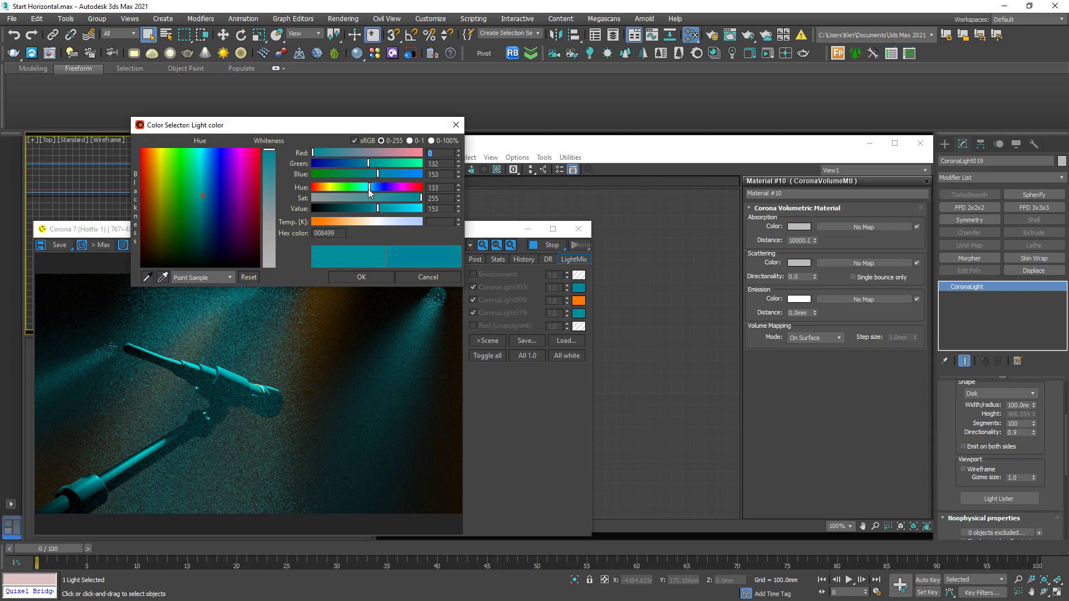
pyautogui.click(376, 276)
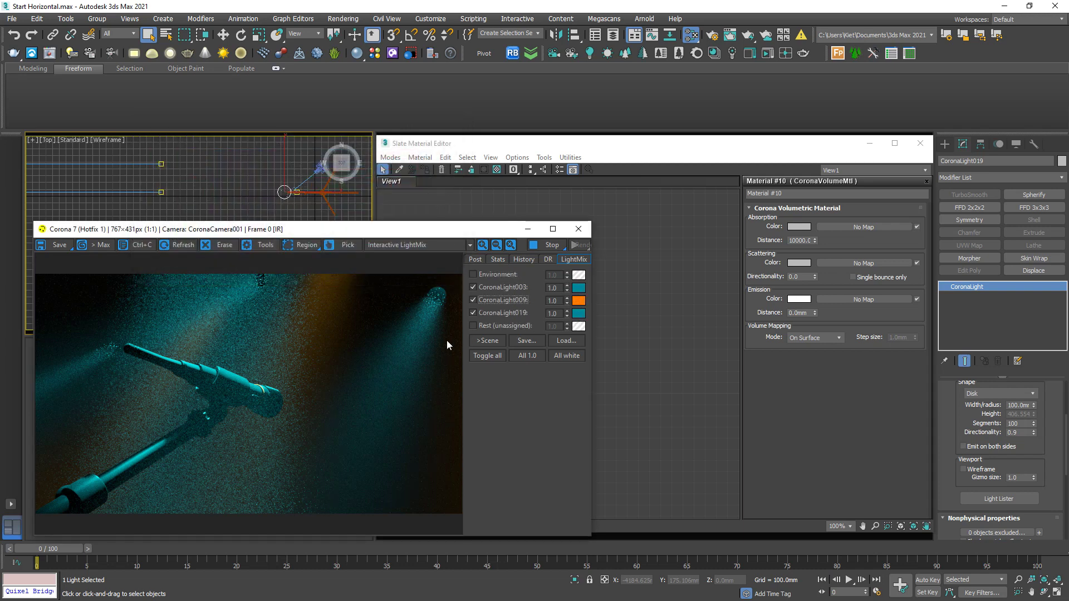
# Step: Set CoronaLight003 and CoronaLight009 intensities to 5.0 and CoronaLight019 to 0.30
pyautogui.doubleClick(559, 288)
pyautogui.write('5')
pyautogui.press('Return')
pyautogui.doubleClick(554, 301)
pyautogui.write('5')
pyautogui.press('Return')
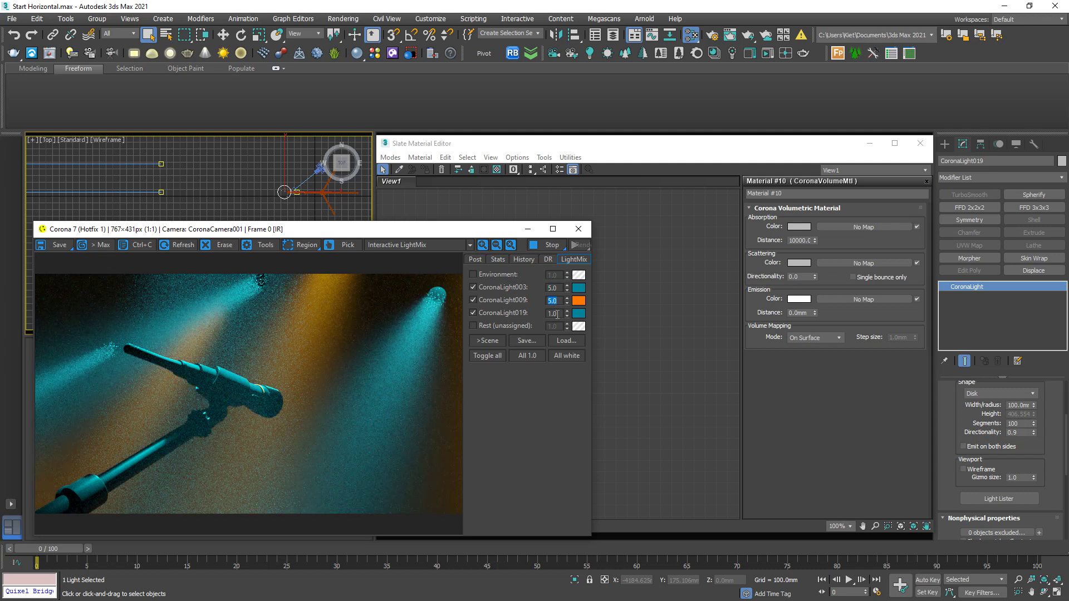
pyautogui.doubleClick(555, 314)
pyautogui.write('5')
pyautogui.press('Return')
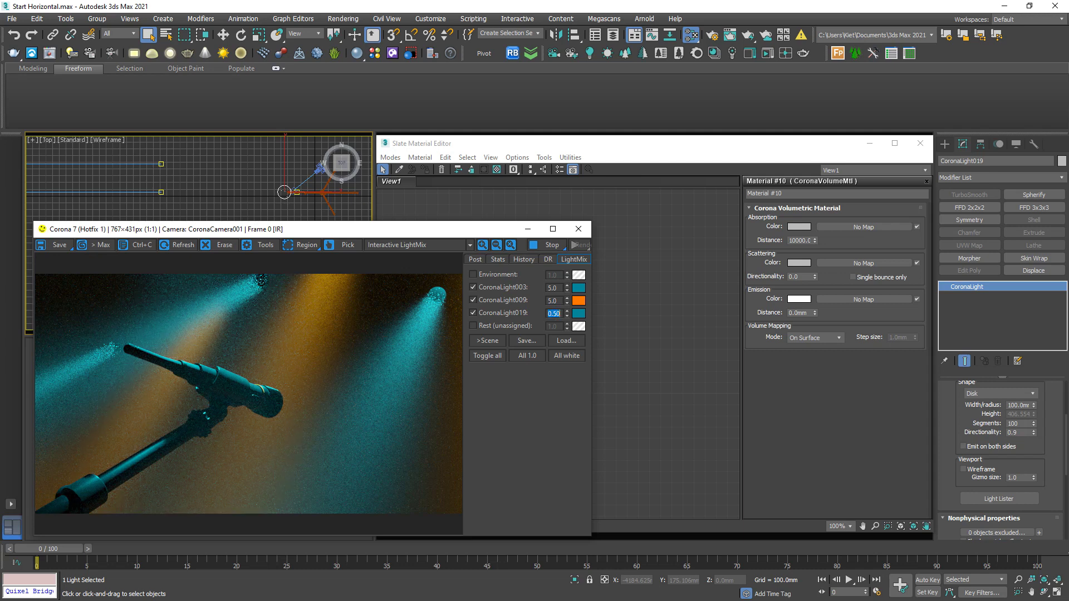
pyautogui.write('0.3')
pyautogui.press('Return')
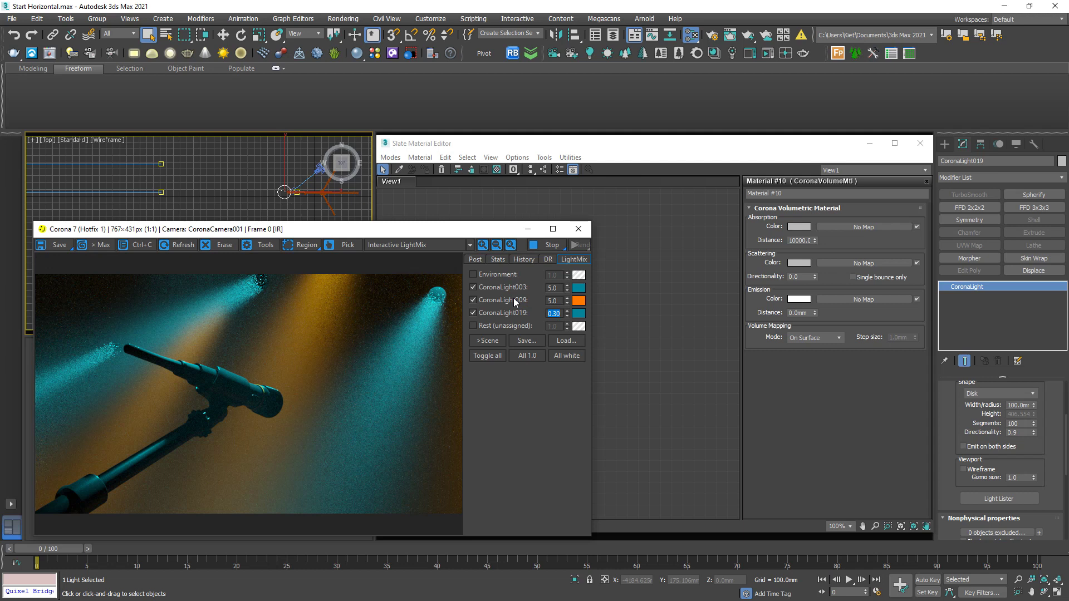
# Step: Raise CoronaLight009 to 10.0 and CoronaLight003 to 15.0
pyautogui.doubleClick(553, 288)
pyautogui.write('10')
pyautogui.press('Return')
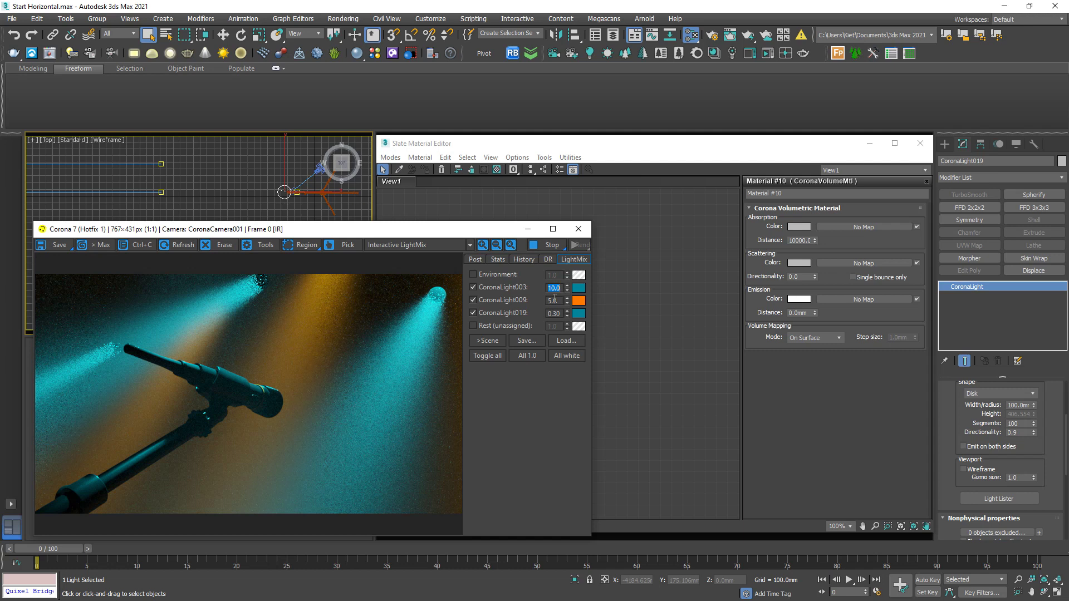
pyautogui.doubleClick(554, 299)
pyautogui.write('20')
pyautogui.press('Return')
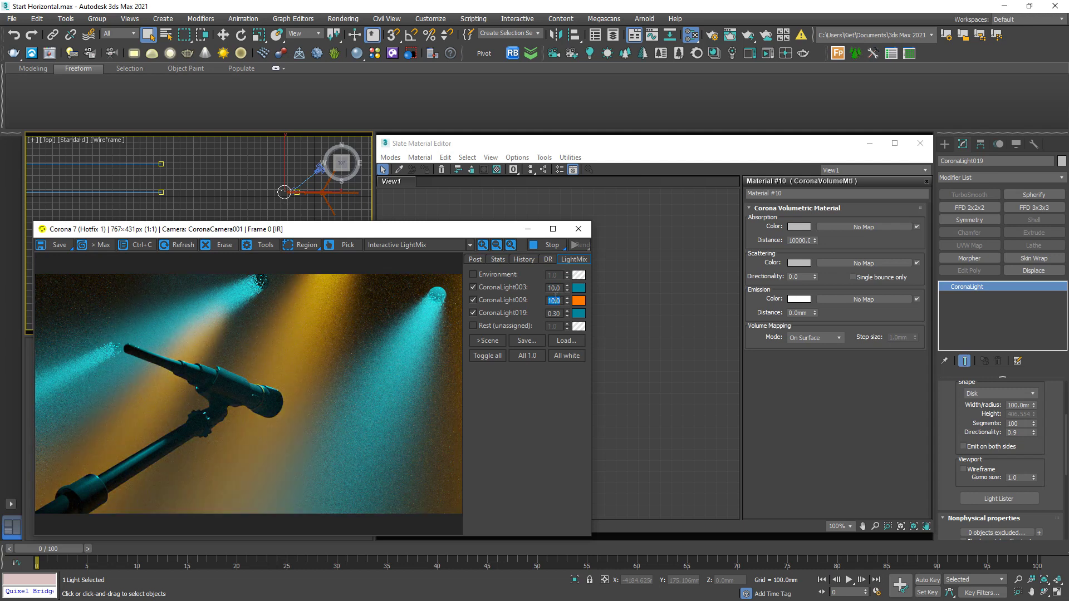
pyautogui.doubleClick(556, 290)
pyautogui.write('15')
pyautogui.press('Return')
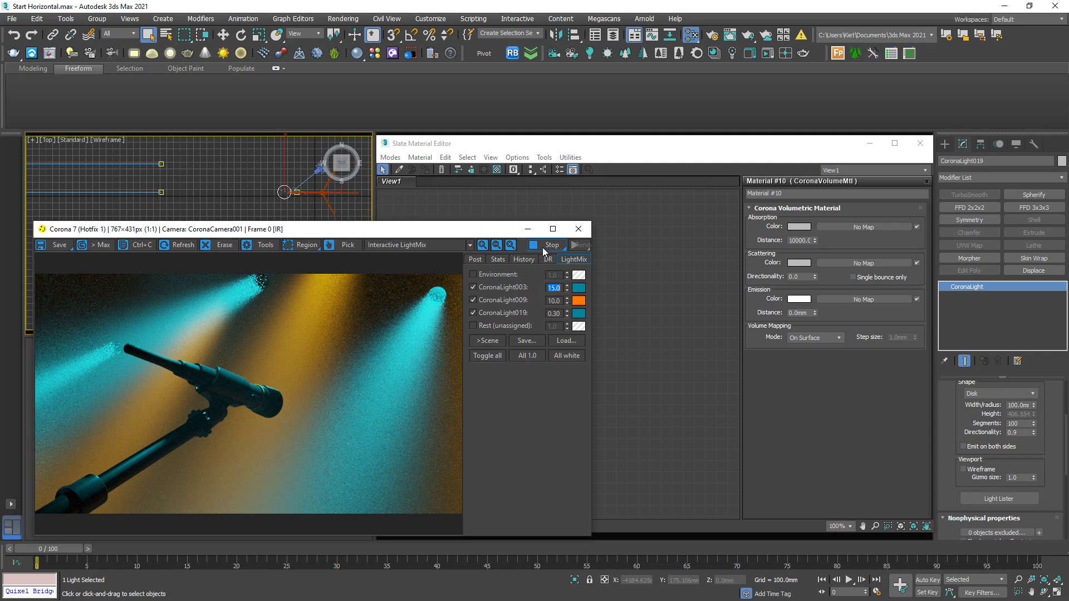
# Step: Connect a new Smoke map to Material #10's Scattering colour input
pyautogui.click(697, 259)
pyautogui.scroll(2, 644, 342)
pyautogui.scroll(2, 618, 369)
pyautogui.moveTo(628, 339); pyautogui.dragTo(523, 327)
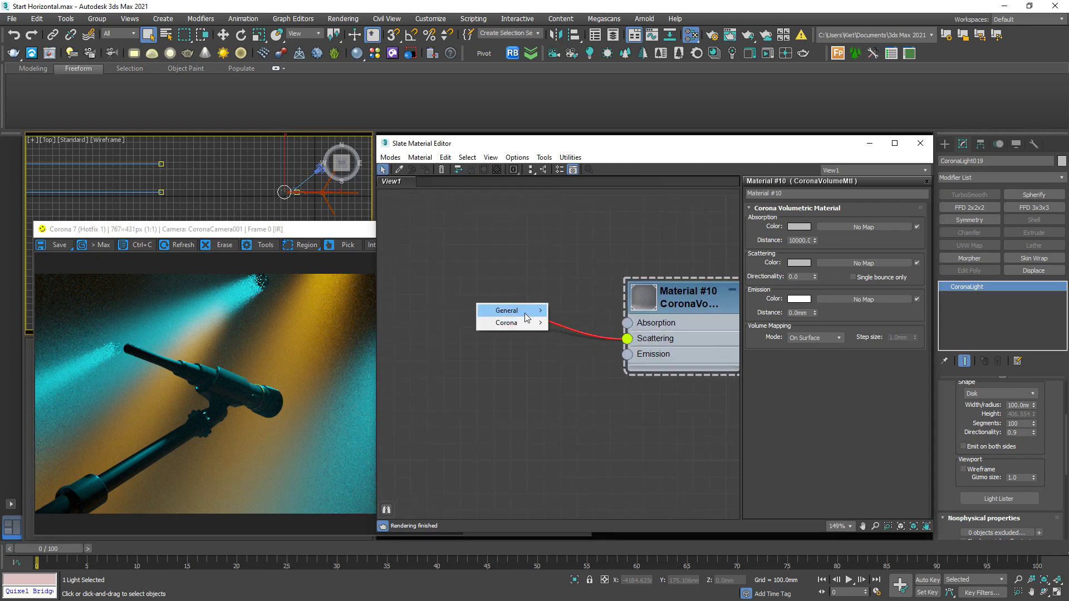
pyautogui.moveTo(506, 310)
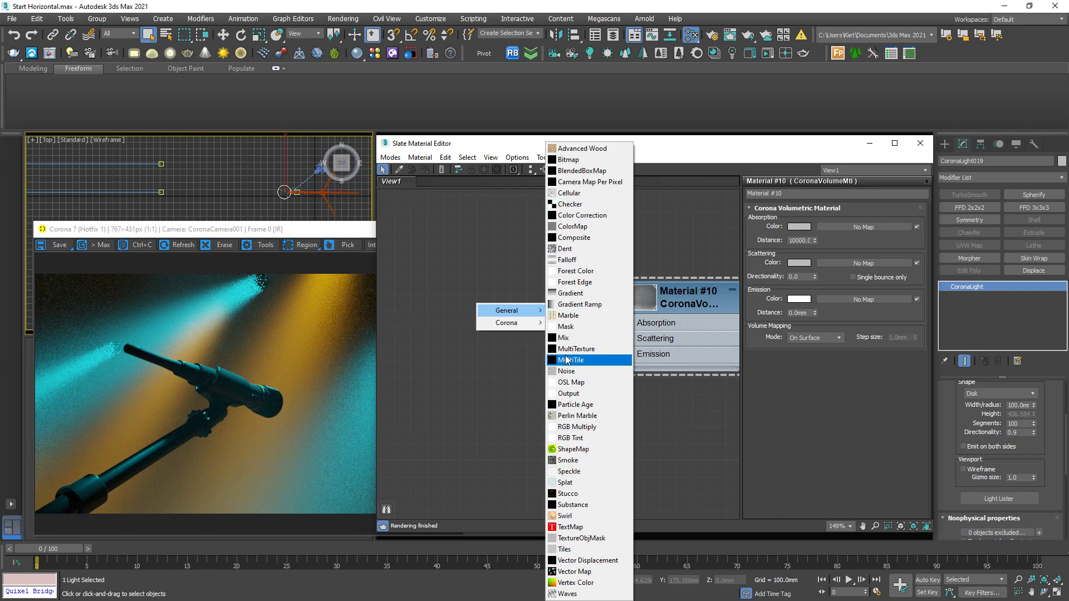
pyautogui.click(568, 461)
# Step: Restart the render and enable the Environment and Rest (unassigned) LightMix layers
pyautogui.click(322, 341)
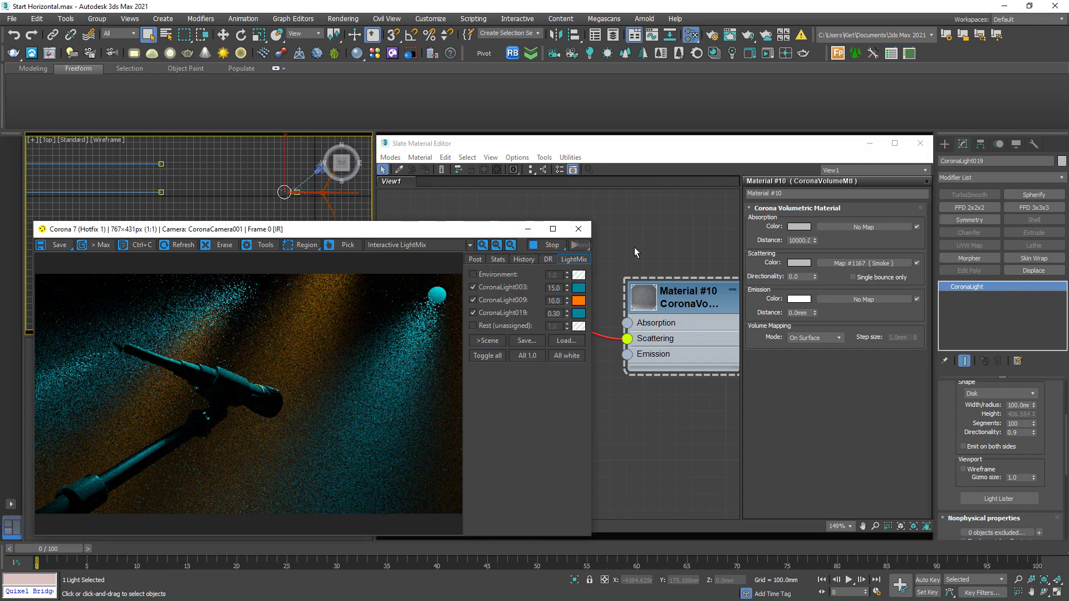
pyautogui.click(550, 245)
pyautogui.click(579, 246)
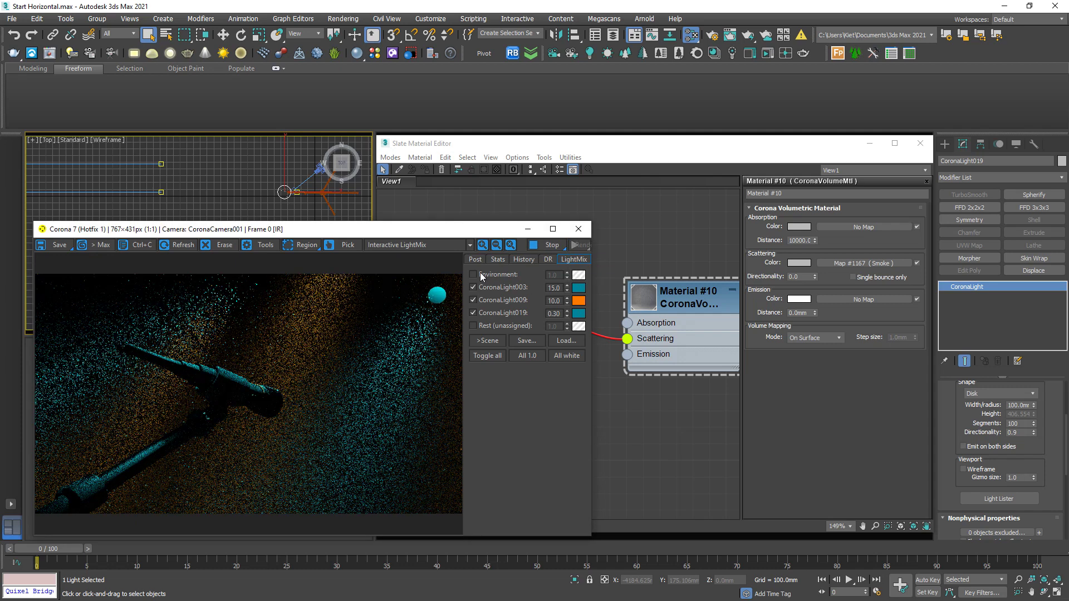
pyautogui.click(496, 327)
pyautogui.click(595, 359)
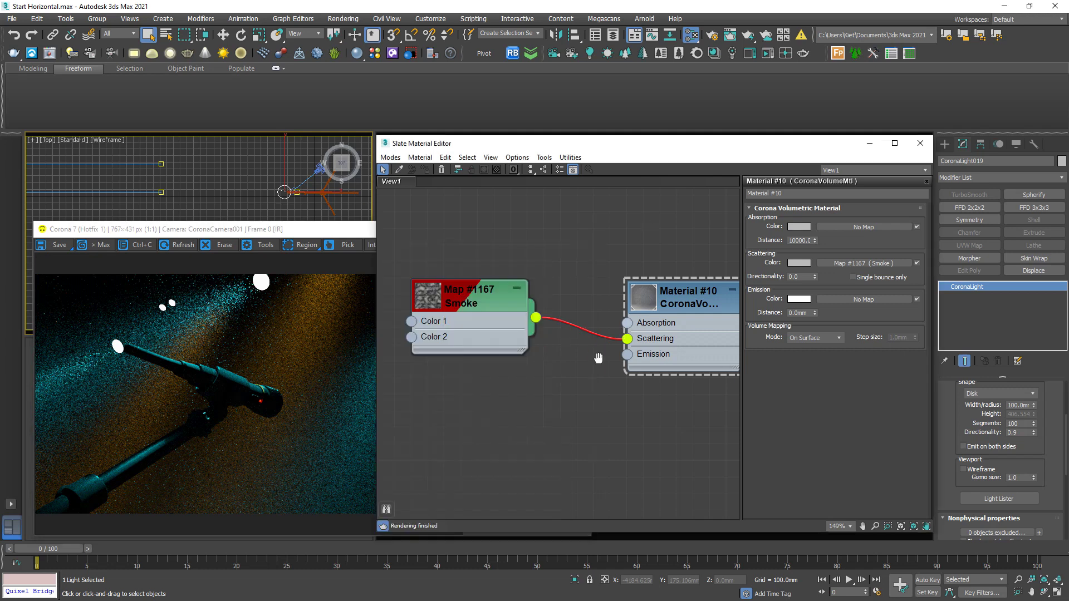
pyautogui.scroll(-1, 595, 359)
pyautogui.scroll(-1, 594, 358)
pyautogui.moveTo(502, 324); pyautogui.dragTo(512, 333, button='middle')
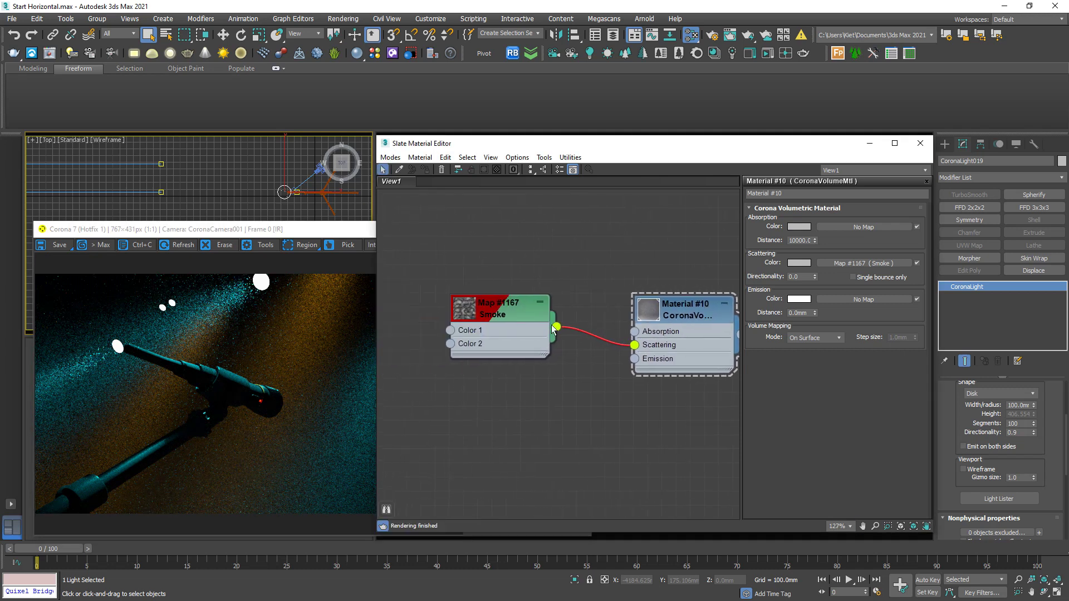
pyautogui.click(328, 346)
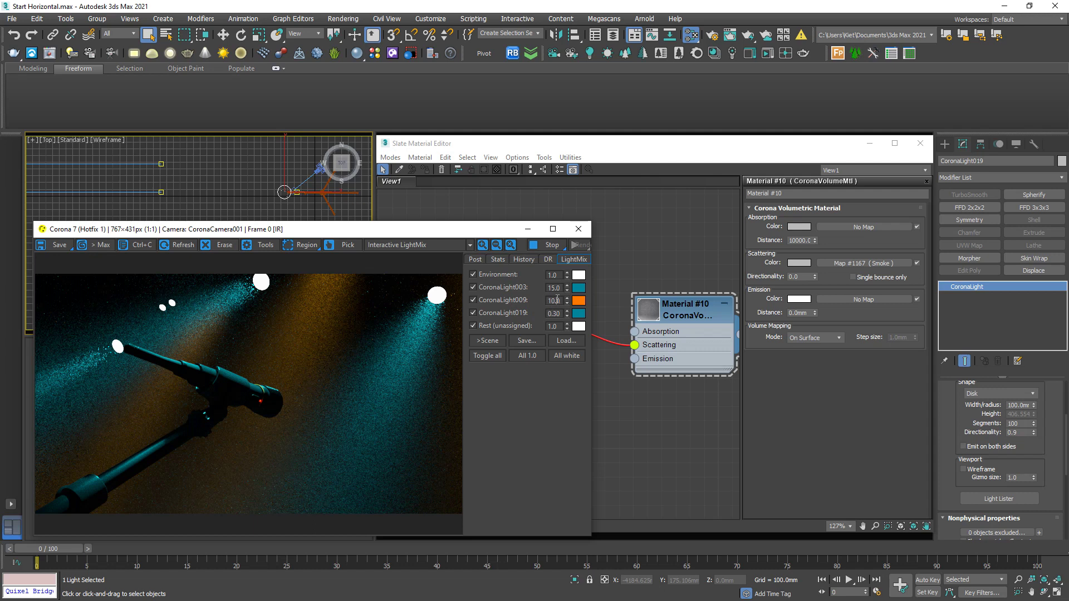
# Step: Try 30 for CoronaLight003 and CoronaLight009 in LightMix, then settle both at 20
pyautogui.doubleClick(557, 299)
pyautogui.write('15')
pyautogui.press('Return')
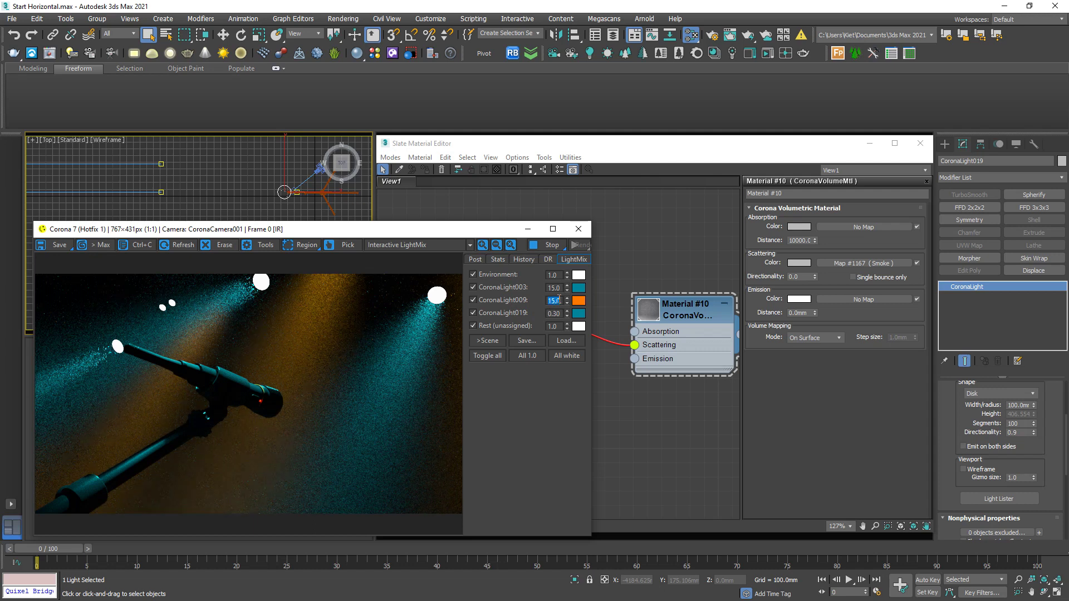
pyautogui.write('20')
pyautogui.press('Return')
pyautogui.doubleClick(555, 287)
pyautogui.write('25')
pyautogui.press('Return')
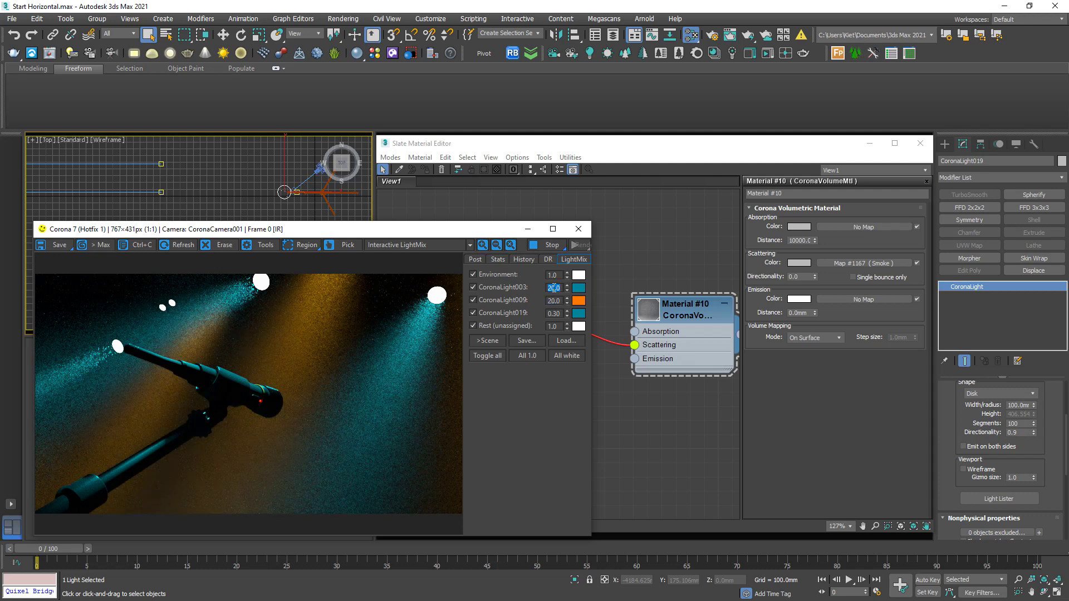
pyautogui.write('30')
pyautogui.press('Return')
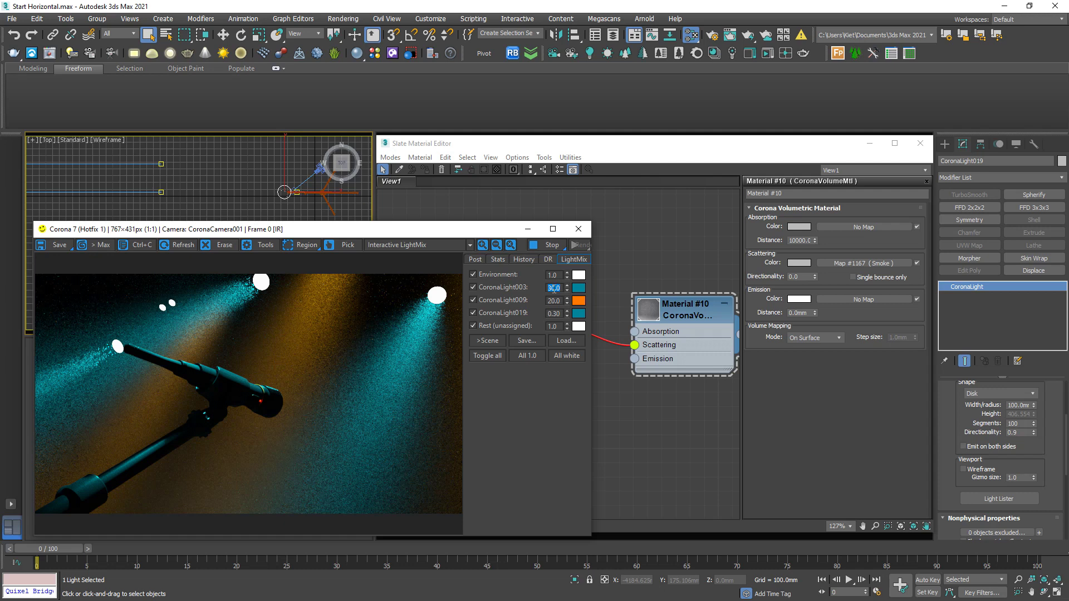
pyautogui.doubleClick(554, 299)
pyautogui.write('30')
pyautogui.press('Return')
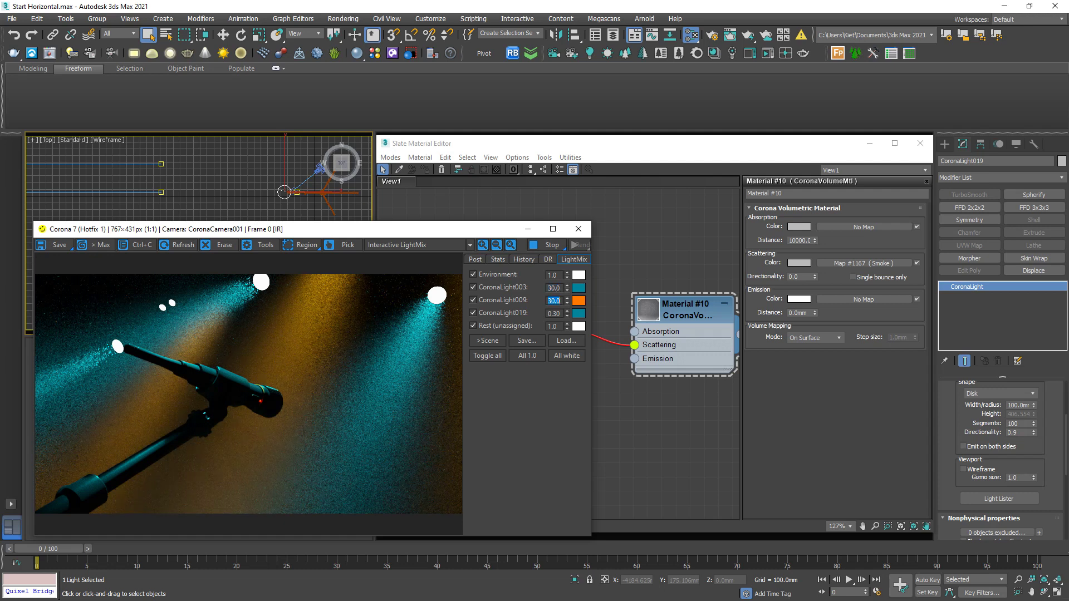
pyautogui.doubleClick(557, 288)
pyautogui.write('20')
pyautogui.press('Tab')
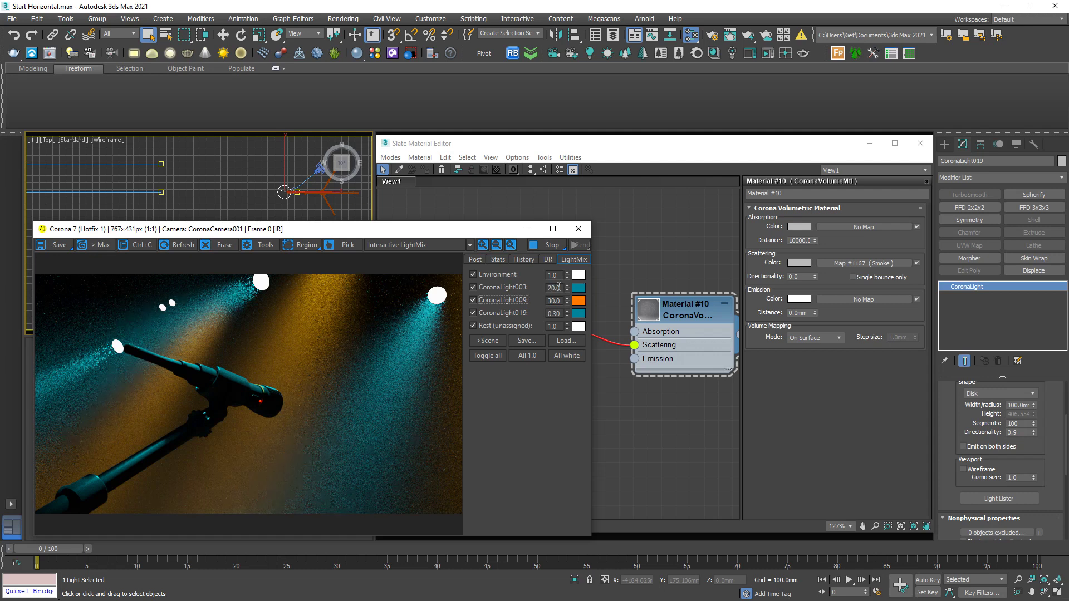
pyautogui.write('20')
pyautogui.press('Return')
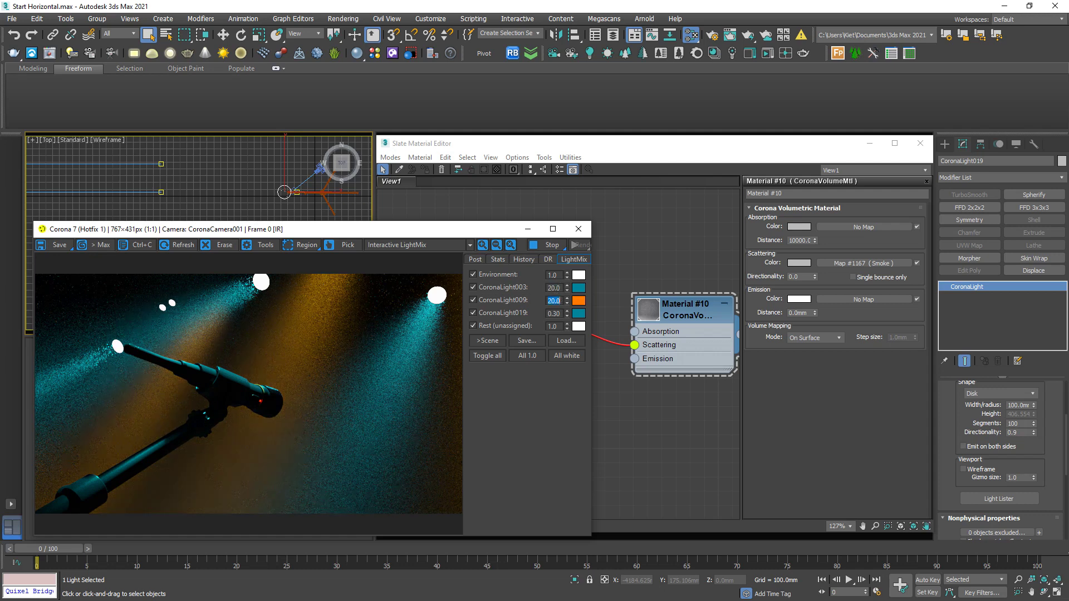
# Step: Open the Smoke map's parameters and set its Size to 20
pyautogui.click(631, 255)
pyautogui.moveTo(559, 286)
pyautogui.mouseDown(button='middle')
pyautogui.moveTo(493, 315)
pyautogui.moveTo(495, 348)
pyautogui.mouseUp(button='middle')
pyautogui.doubleClick(495, 348)
pyautogui.click(206, 347)
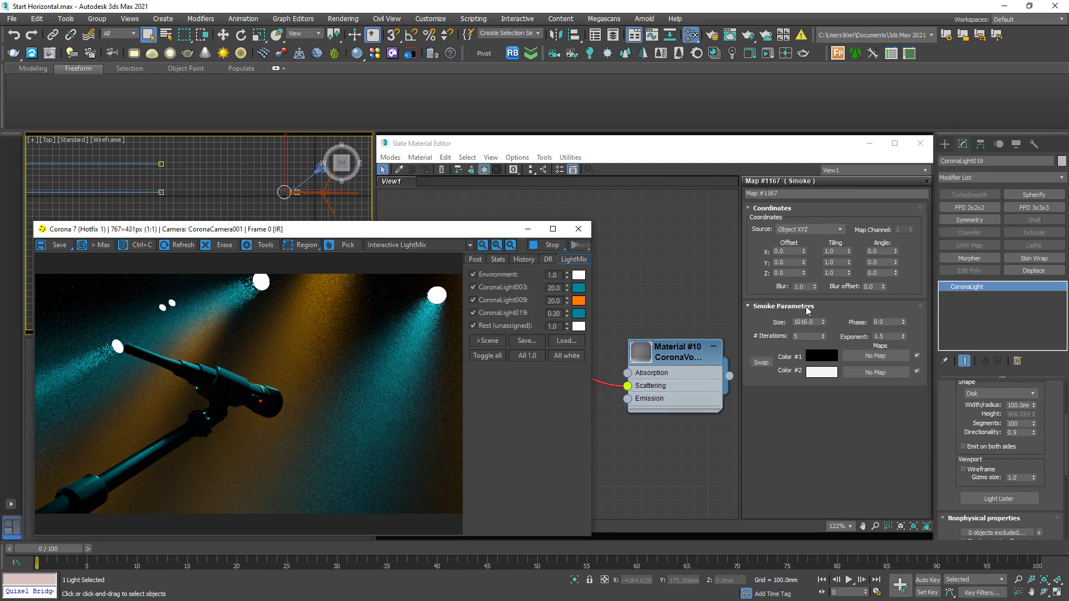
pyautogui.doubleClick(808, 322)
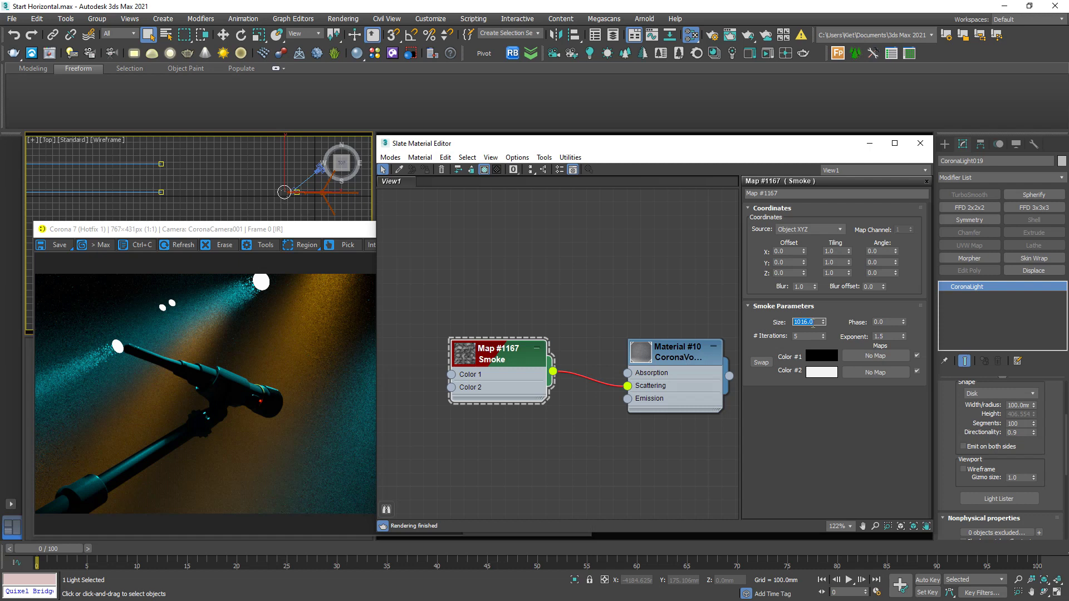
pyautogui.write('20')
pyautogui.press('Return')
pyautogui.click(235, 366)
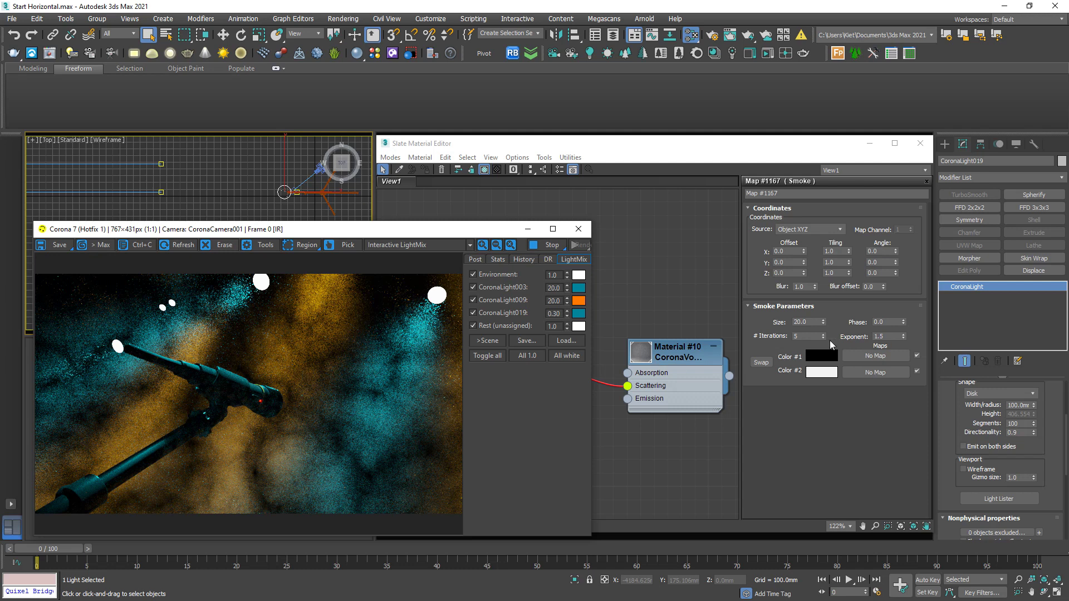
# Step: Set the Smoke Exponent to 0.5, then lower it to 0.3
pyautogui.doubleClick(884, 336)
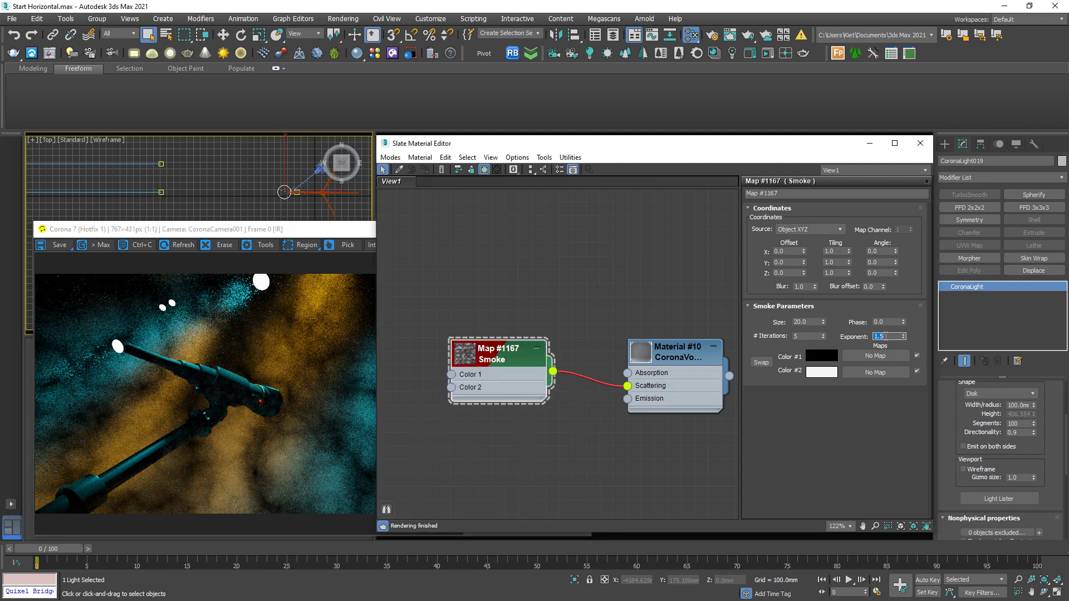
pyautogui.moveTo(855, 330); pyautogui.dragTo(903, 322)
pyautogui.click(888, 336)
pyautogui.write('0.5')
pyautogui.press('Return')
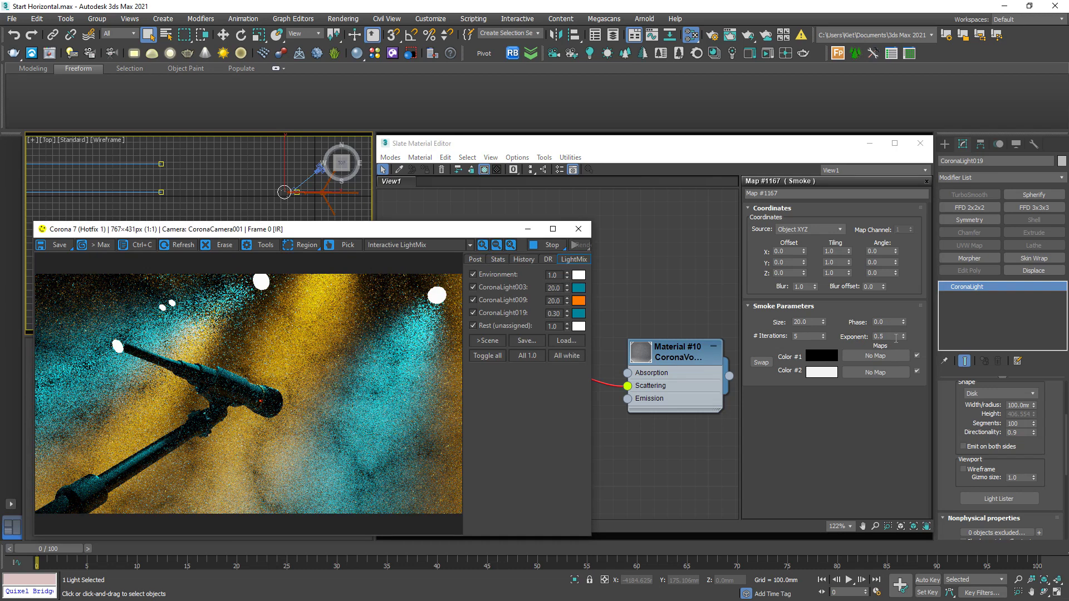
pyautogui.click(896, 337)
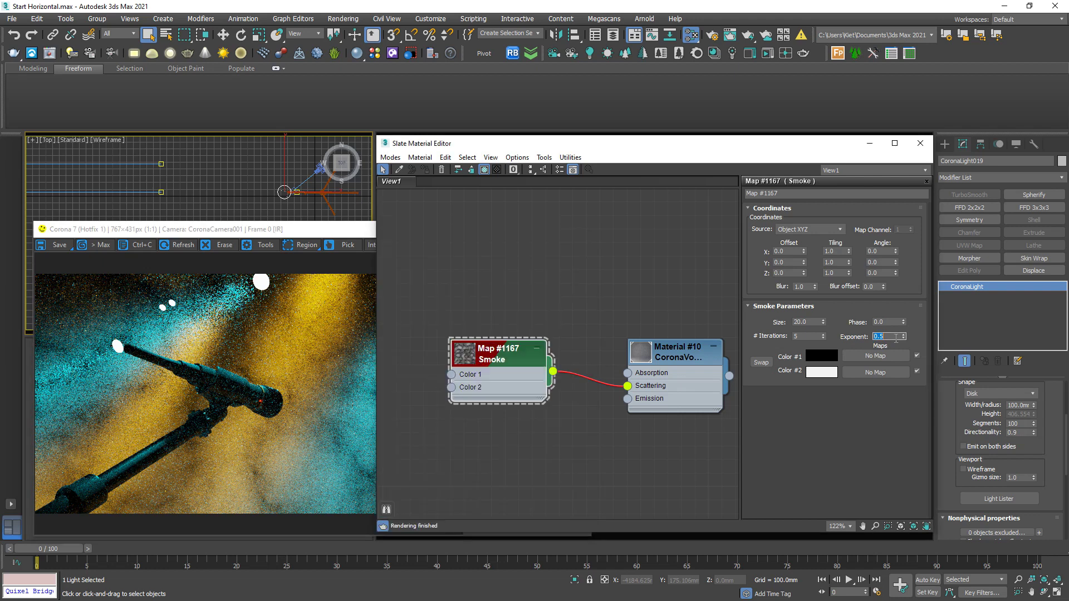
pyautogui.write('.3')
pyautogui.press('Return')
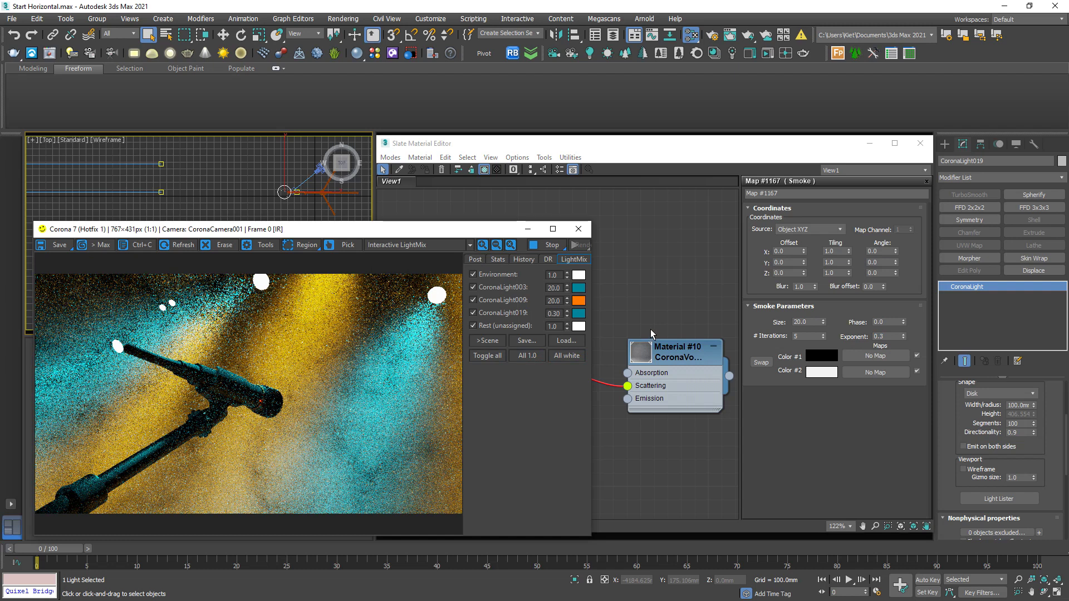
# Step: Lower the CoronaLight003 (cyan) and CoronaLight009 (orange) LightMix intensities to 15
pyautogui.doubleClick(554, 287)
pyautogui.write('15')
pyautogui.press('Return')
pyautogui.doubleClick(554, 300)
pyautogui.write('15')
pyautogui.press('Return')
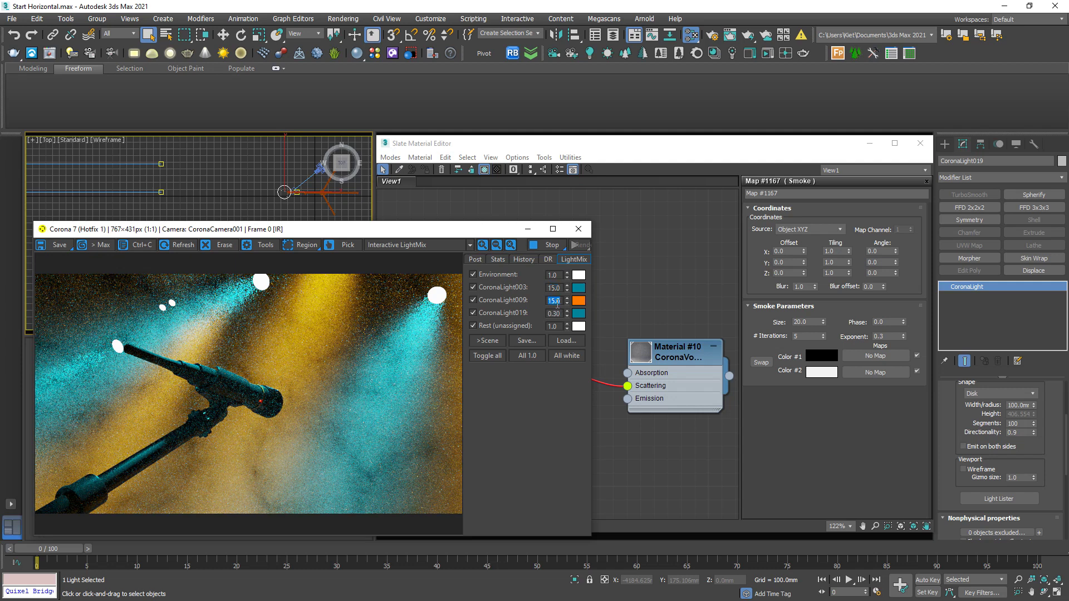
pyautogui.click(413, 349)
# Step: Set the post-processing vignette intensity to 1.50
pyautogui.click(478, 260)
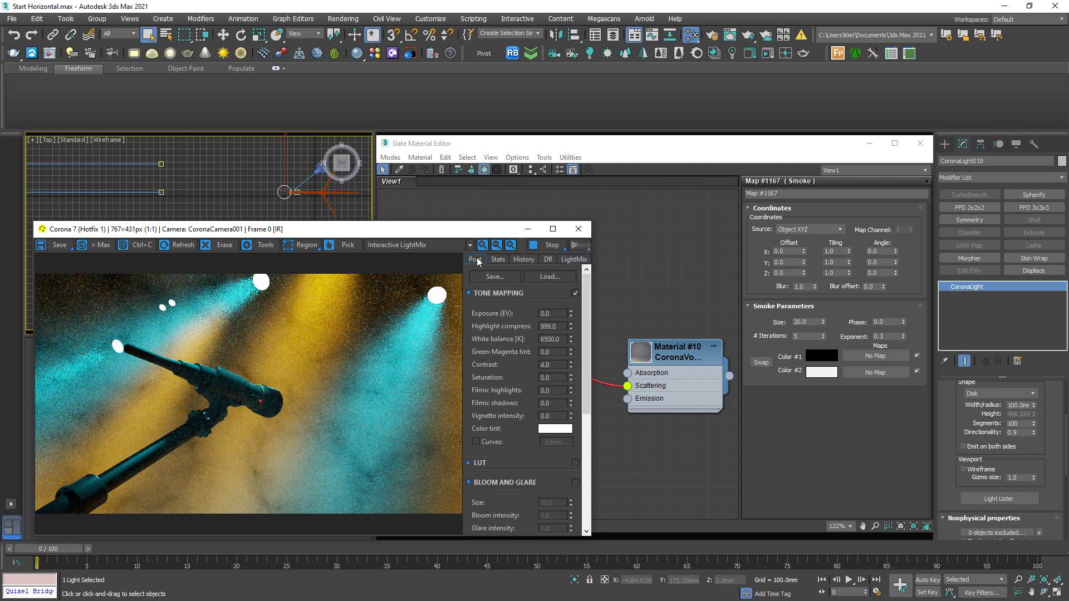
pyautogui.scroll(-1, 578, 351)
pyautogui.scroll(-2, 576, 379)
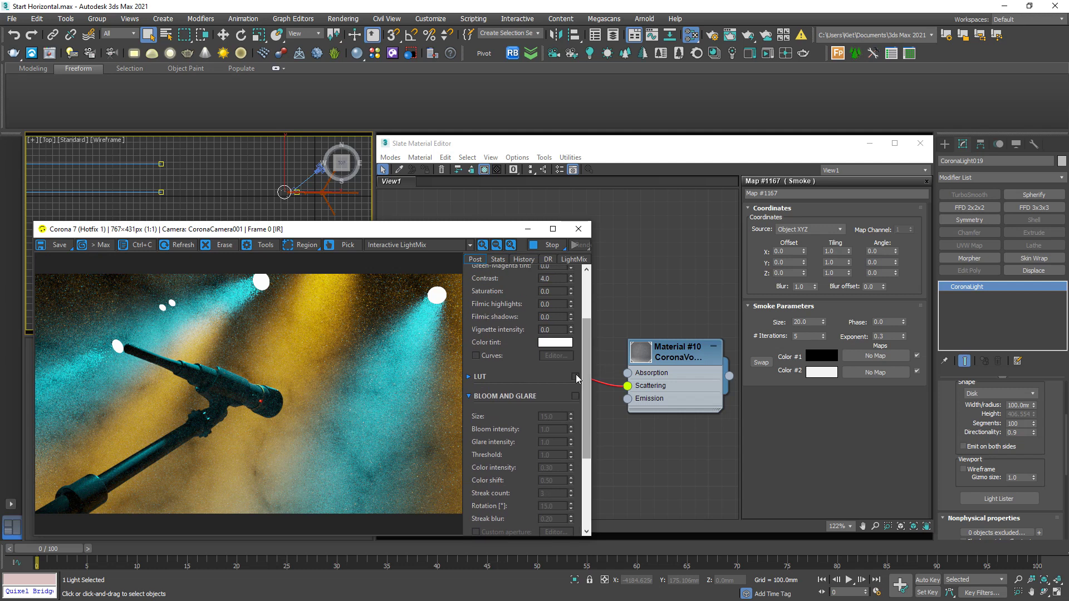
pyautogui.doubleClick(561, 331)
pyautogui.write('1.5')
pyautogui.press('Return')
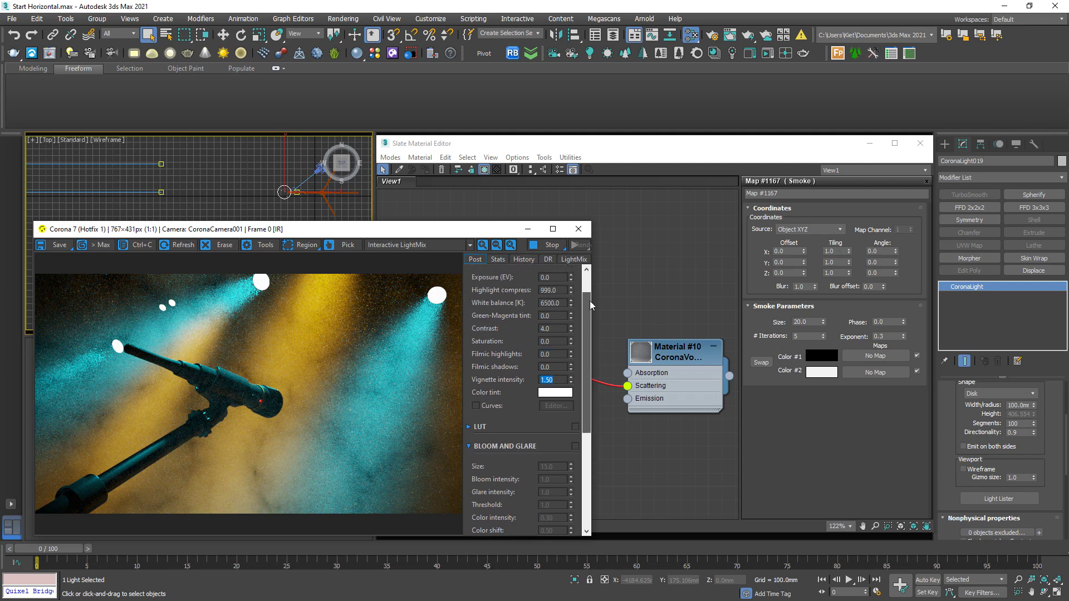
pyautogui.scroll(2, 589, 343)
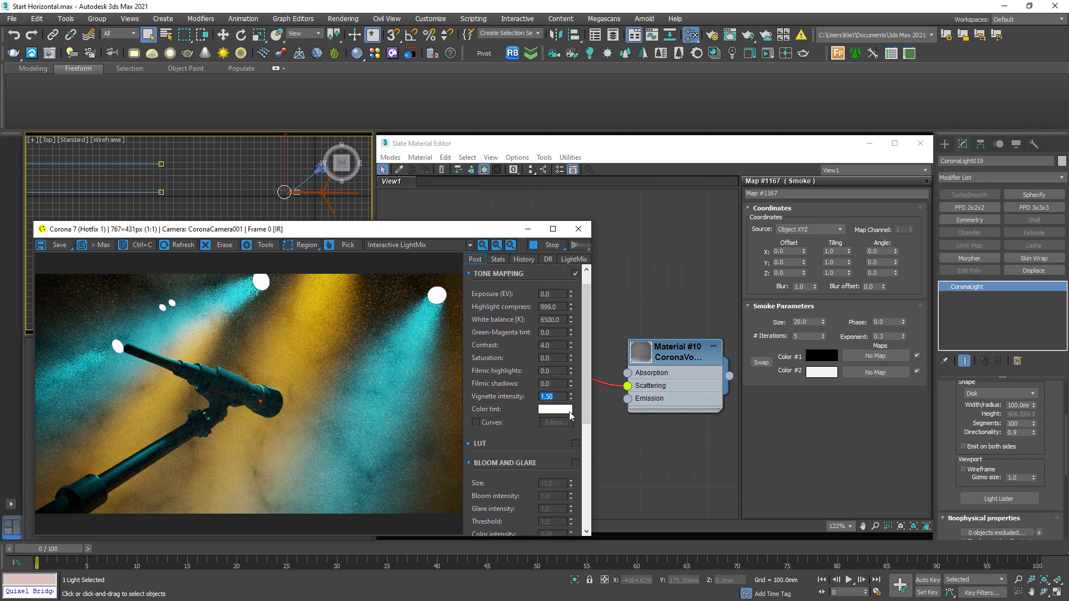
# Step: Enable the Adanmq_Polaroid_600 LUT at 0.3 opacity
pyautogui.click(575, 443)
pyautogui.moveTo(584, 380); pyautogui.dragTo(584, 460)
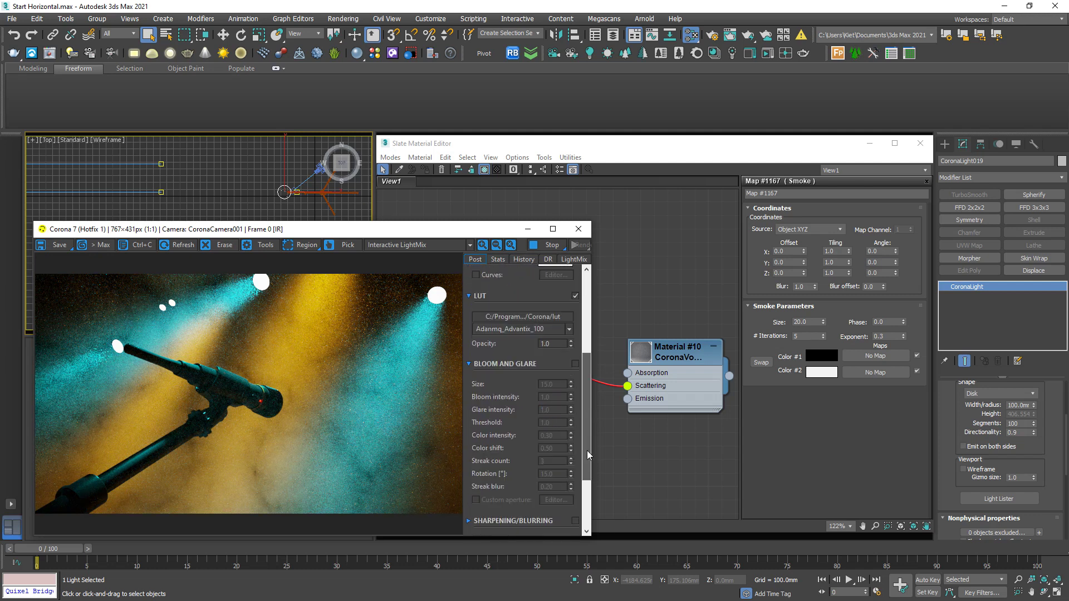
pyautogui.click(569, 315)
pyautogui.moveTo(568, 357); pyautogui.dragTo(573, 466)
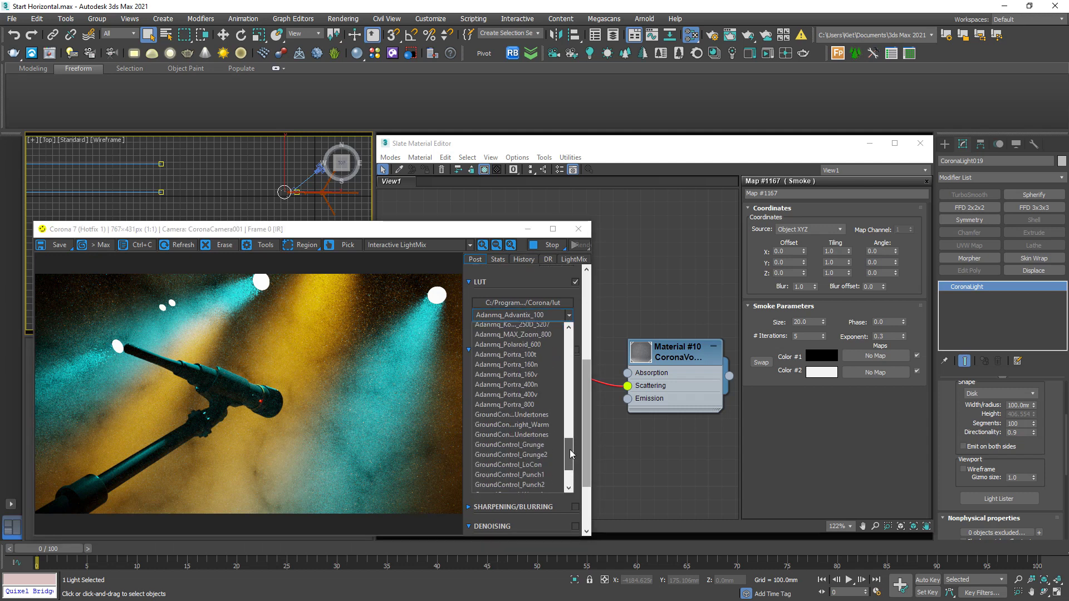
pyautogui.scroll(-1, 572, 465)
pyautogui.scroll(-1, 572, 465)
pyautogui.scroll(4, 571, 465)
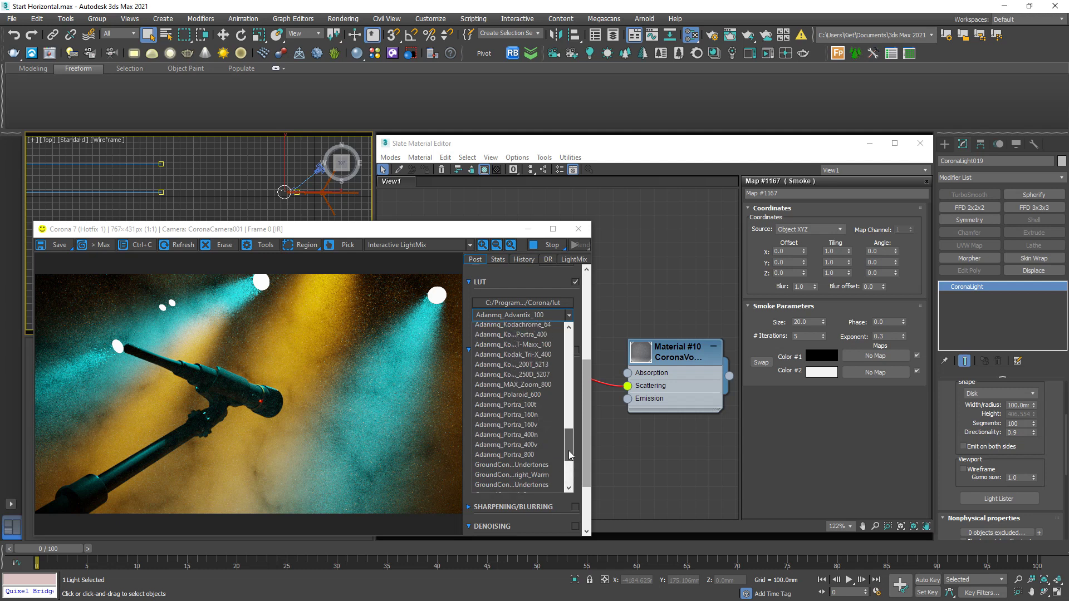
pyautogui.click(545, 400)
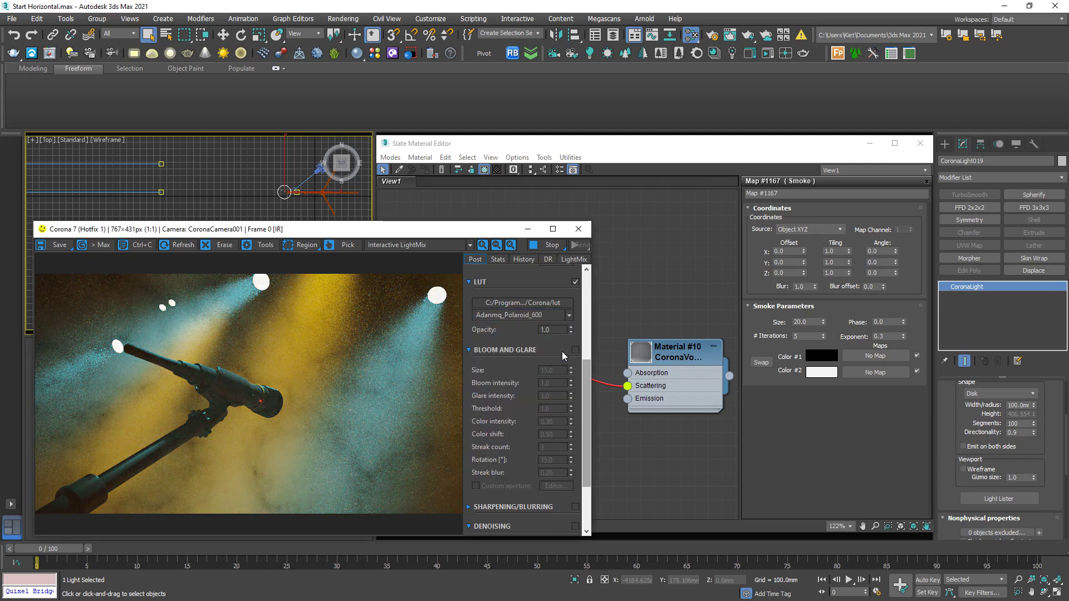
pyautogui.doubleClick(561, 331)
pyautogui.write('0.3')
pyautogui.press('Return')
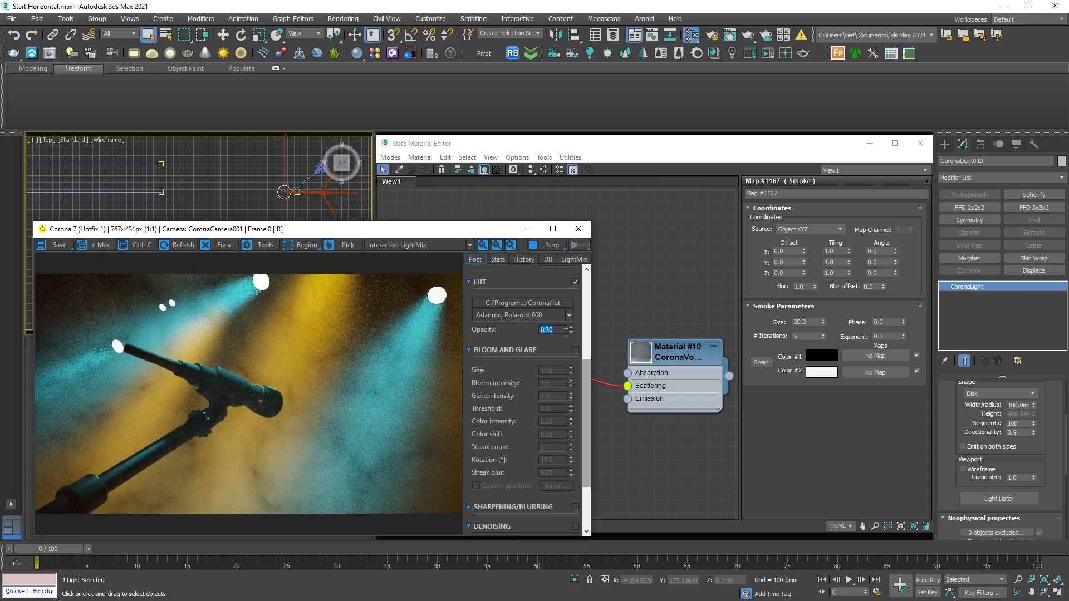
pyautogui.scroll(3, 587, 342)
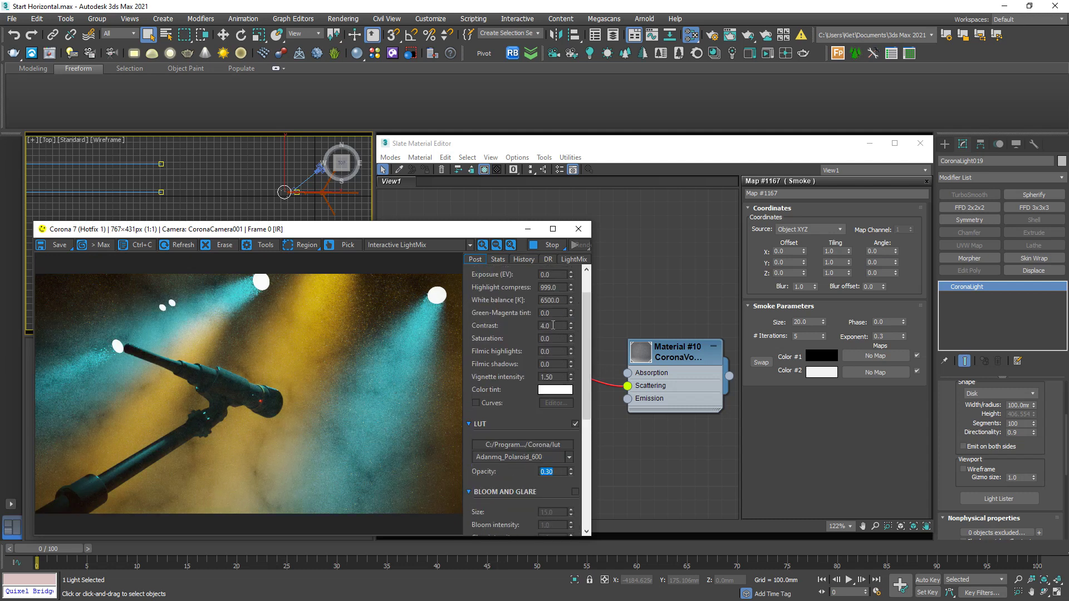
# Step: Set tone-mapping contrast to 6, then raise it to 7.0
pyautogui.doubleClick(554, 325)
pyautogui.write('6')
pyautogui.press('Return')
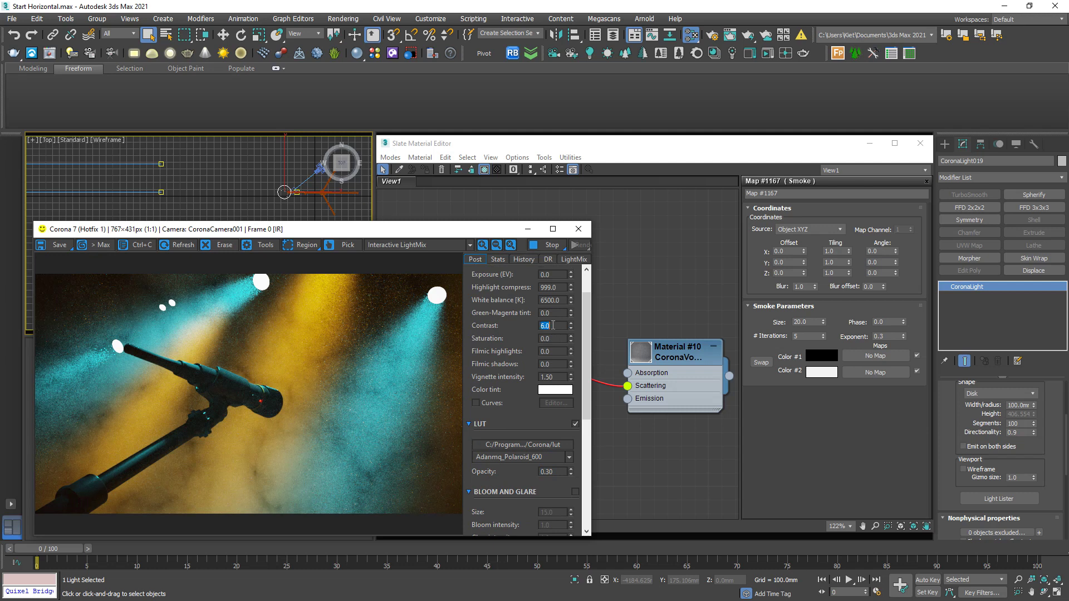
pyautogui.write('7')
pyautogui.press('Return')
pyautogui.write('6')
pyautogui.write('7')
pyautogui.press('Return')
pyautogui.scroll(-3, 548, 371)
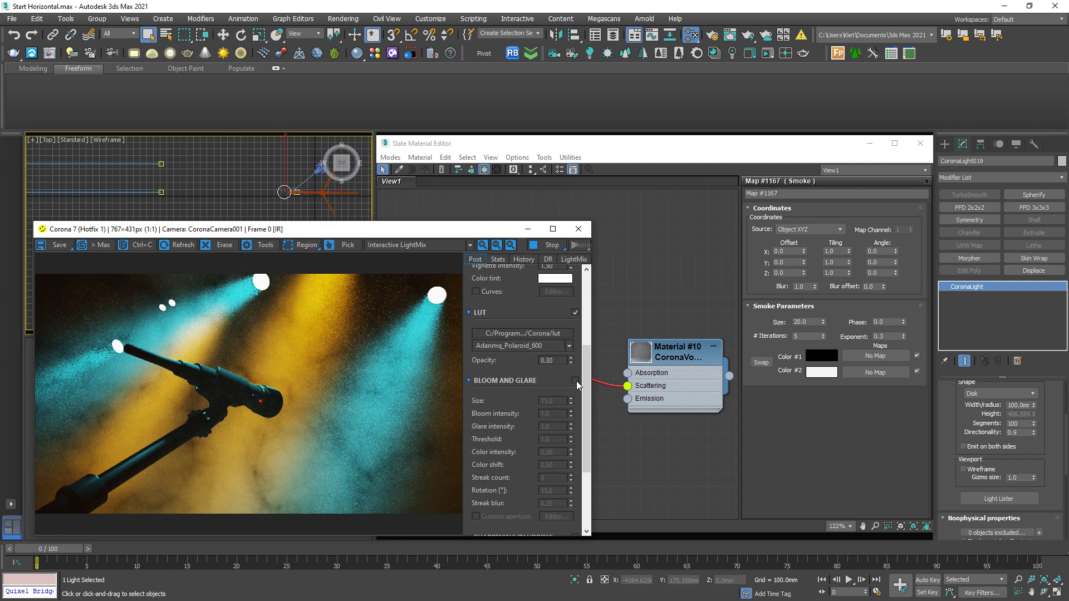
# Step: Enable Bloom and Glare and tick 'Use legacy (v5) effect' in Render Setup's Camera settings
pyautogui.click(576, 381)
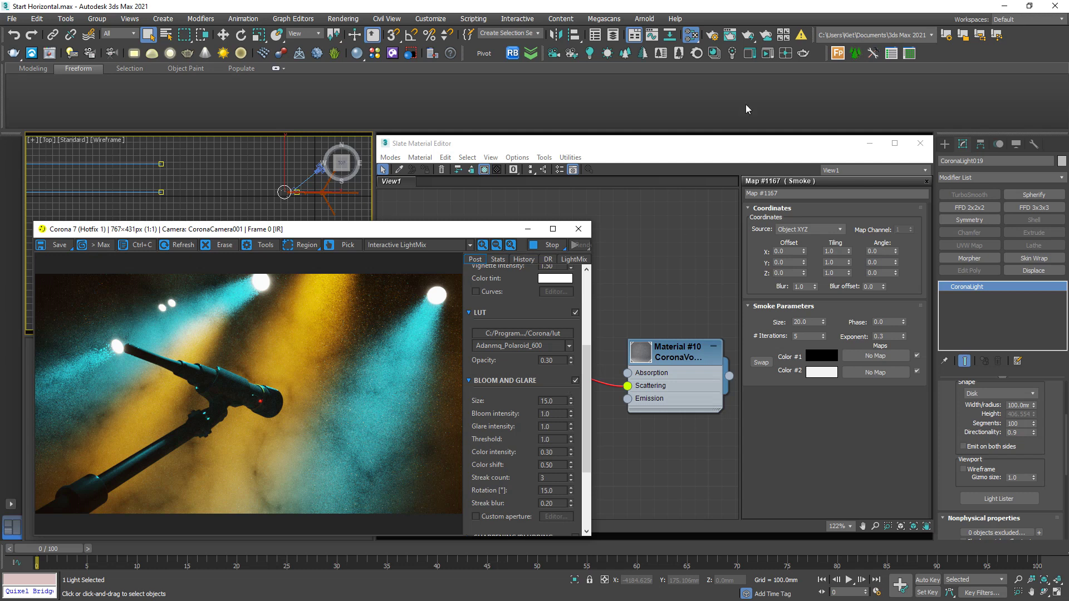
pyautogui.click(711, 35)
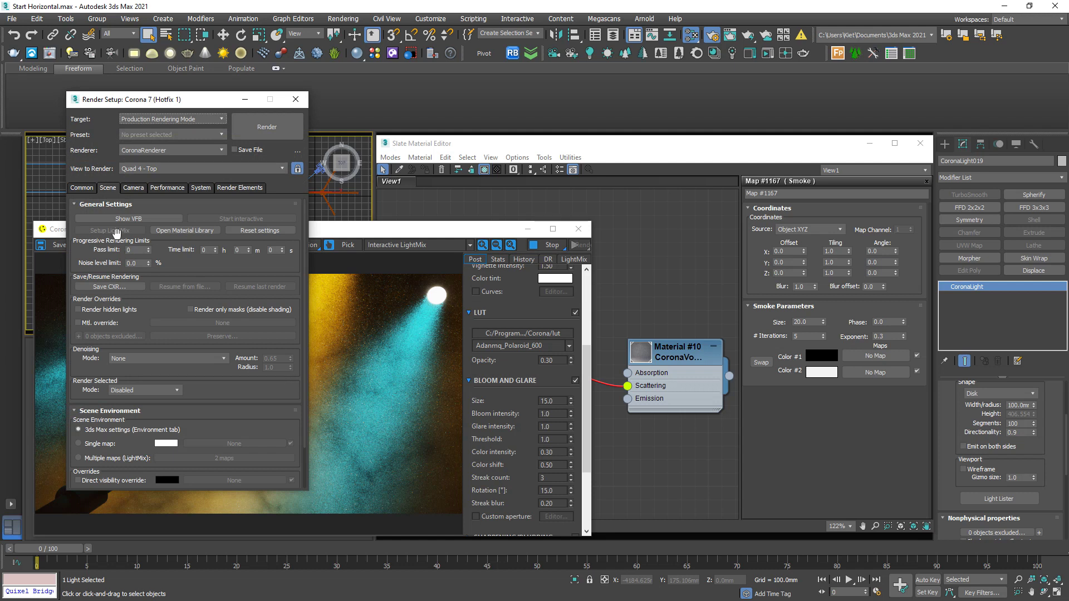
pyautogui.click(134, 187)
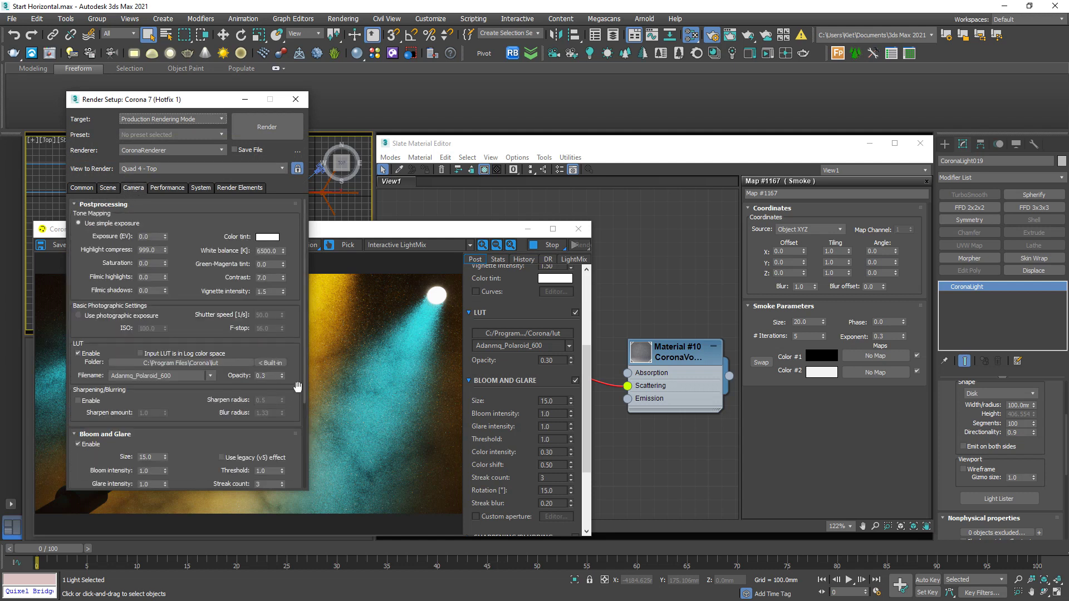
pyautogui.click(222, 458)
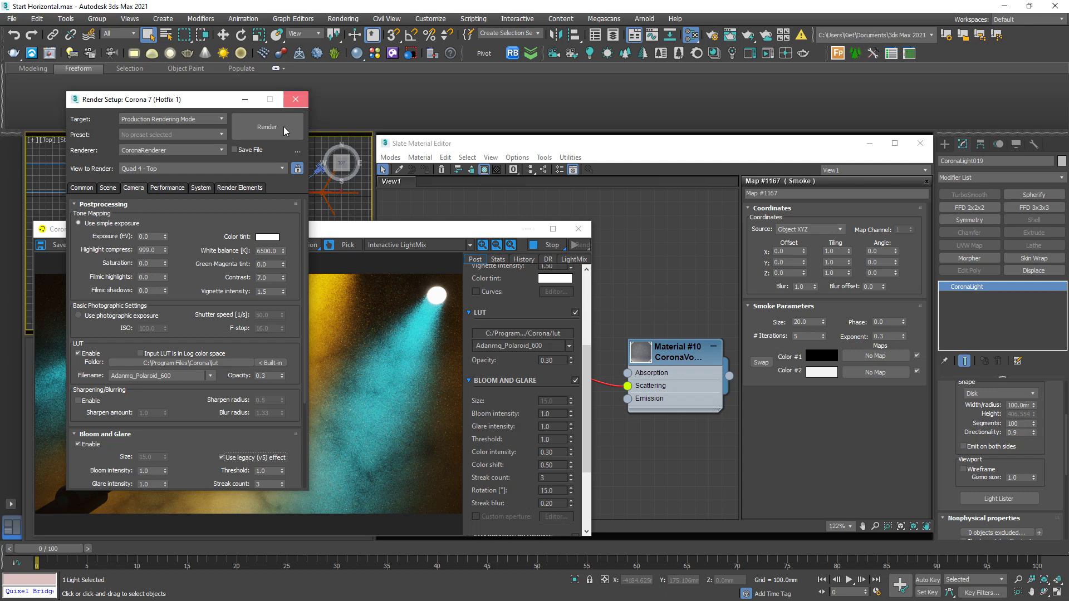
pyautogui.click(295, 99)
pyautogui.scroll(-2, 565, 393)
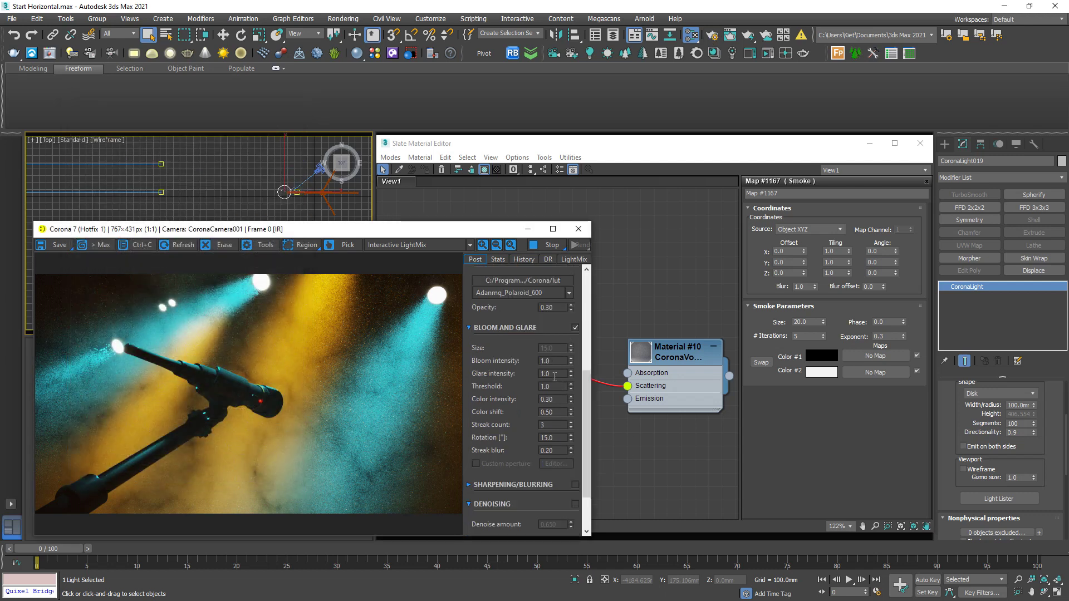
# Step: Set Bloom intensity to 10 and Glare intensity to 5
pyautogui.doubleClick(554, 362)
pyautogui.write('5')
pyautogui.press('Return')
pyautogui.write('10')
pyautogui.press('Return')
pyautogui.doubleClick(551, 374)
pyautogui.write('2')
pyautogui.press('Return')
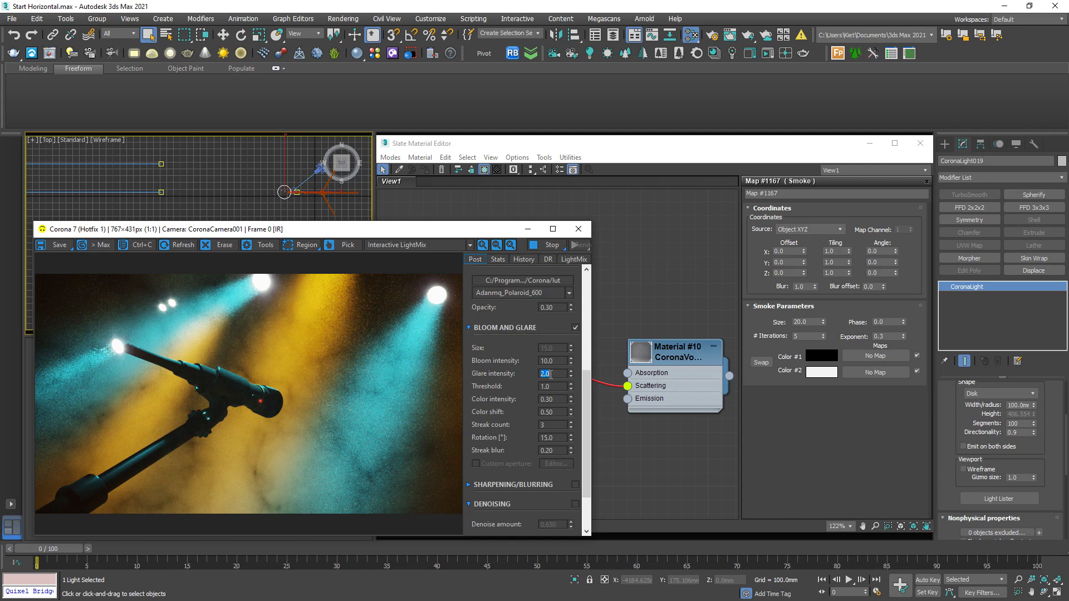
pyautogui.write('5')
pyautogui.press('Return')
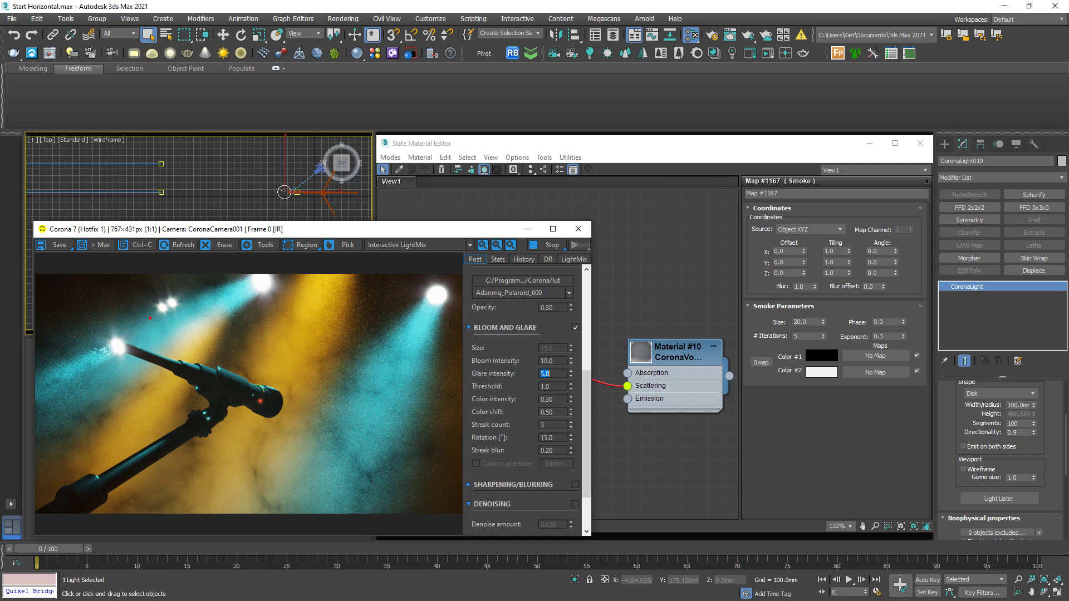
# Step: Raise the bloom/glare Threshold to 10
pyautogui.moveTo(185, 269); pyautogui.dragTo(206, 284)
pyautogui.moveTo(117, 308); pyautogui.dragTo(138, 368)
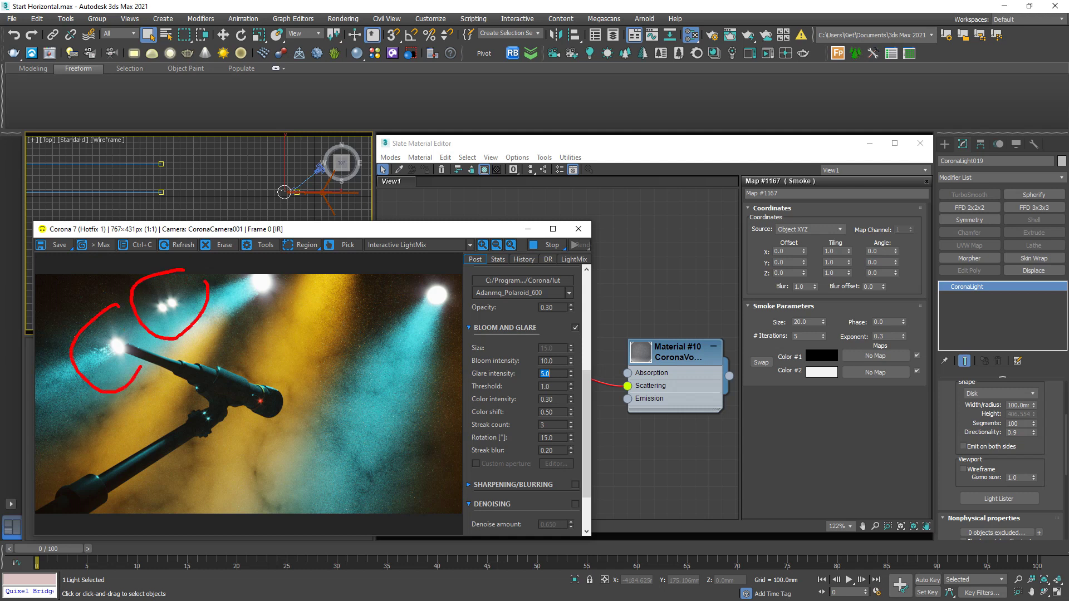
pyautogui.moveTo(256, 251); pyautogui.dragTo(277, 320)
pyautogui.moveTo(433, 251); pyautogui.dragTo(438, 328)
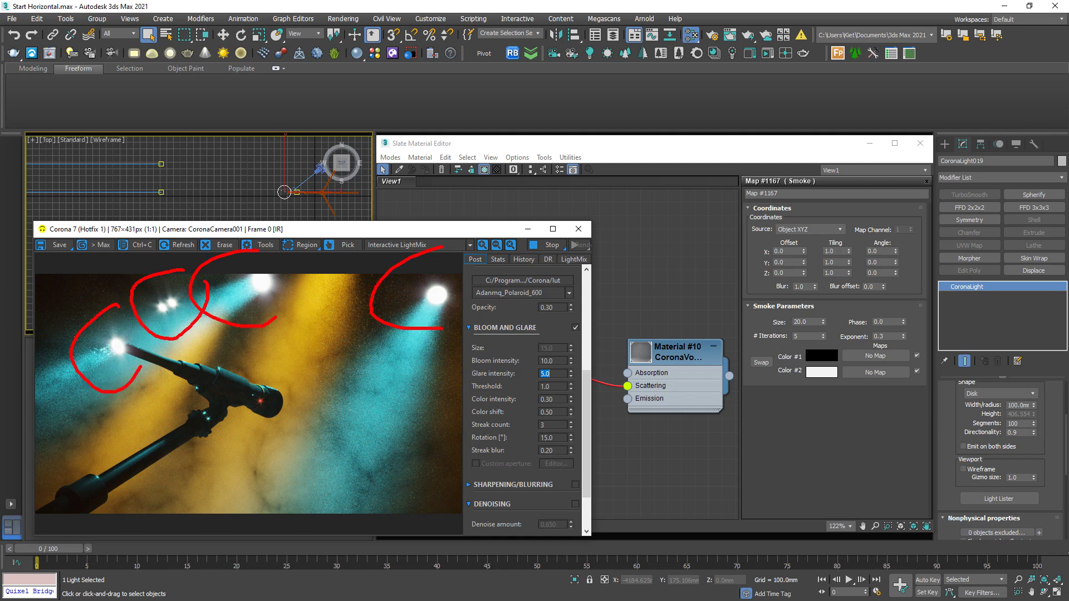
pyautogui.moveTo(264, 371); pyautogui.dragTo(247, 367)
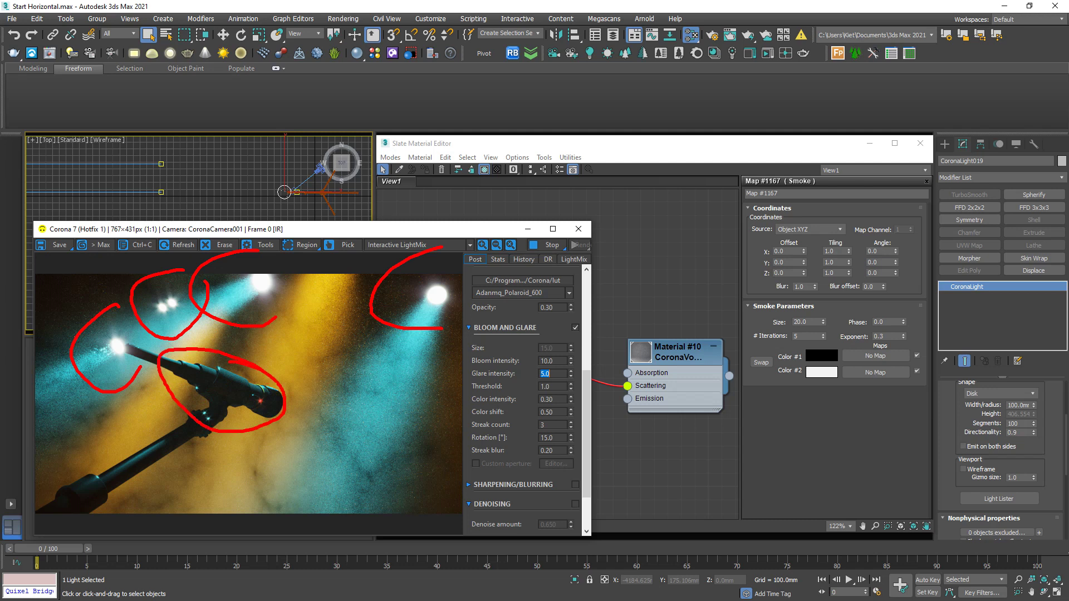
pyautogui.doubleClick(555, 390)
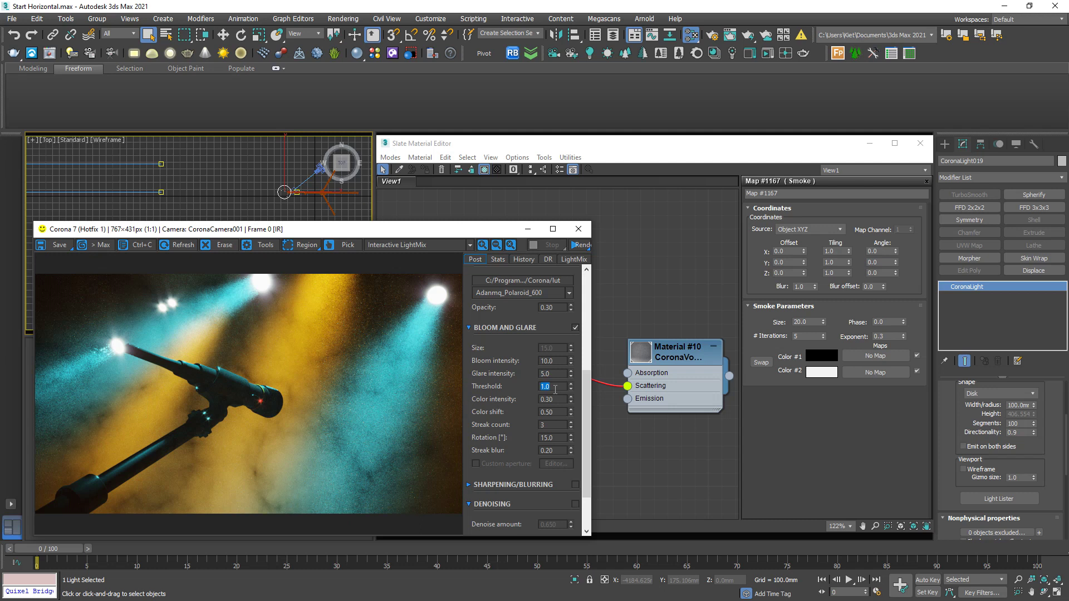
pyautogui.write('10')
pyautogui.press('Return')
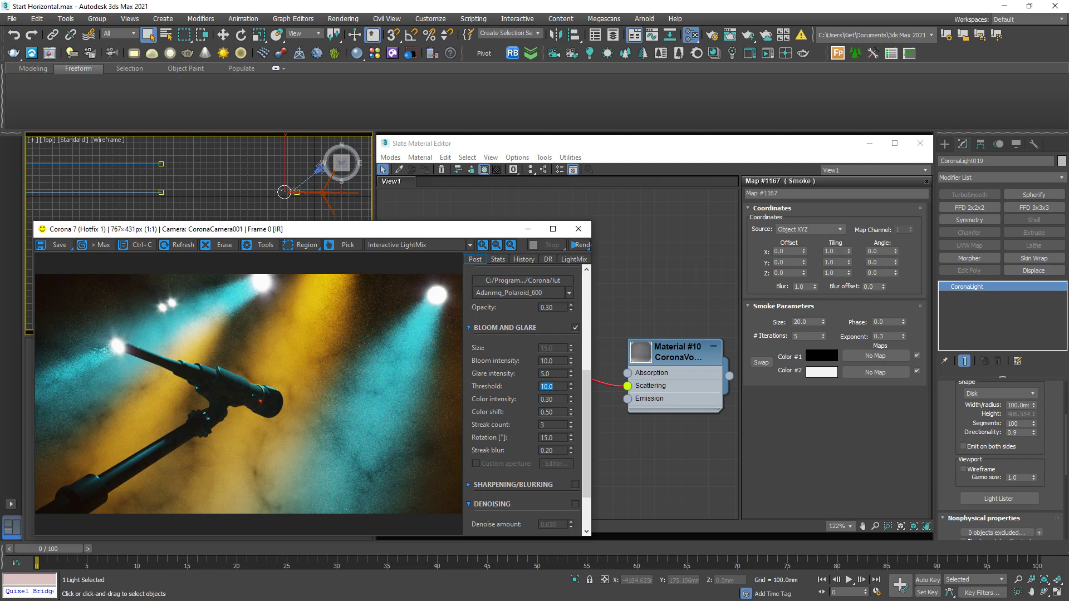
pyautogui.scroll(5, 560, 340)
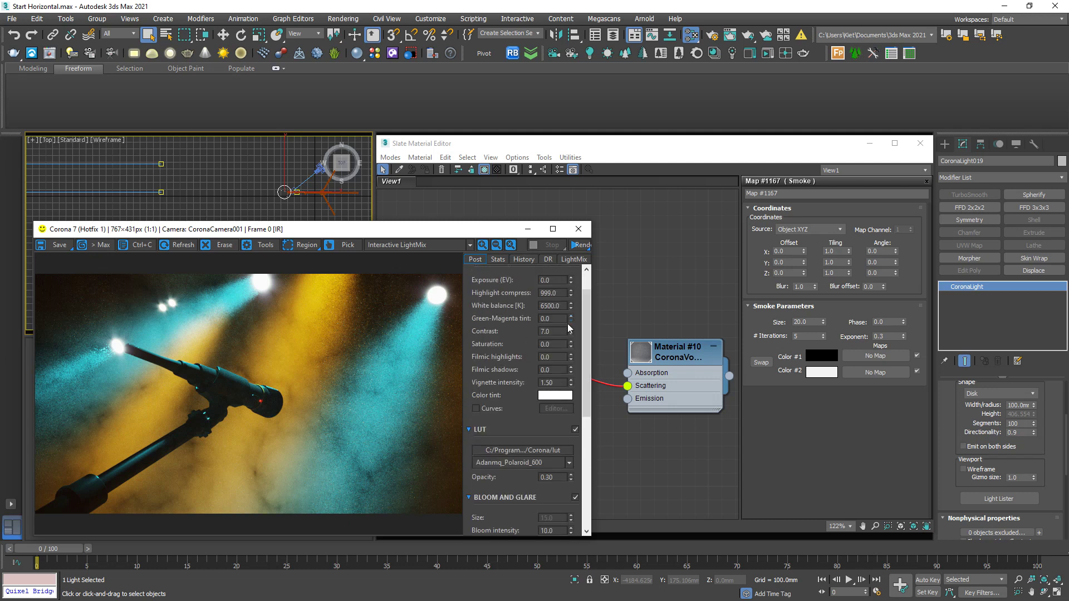
# Step: Set Saturation to 0.1 and enable Sharpening/Blurring with sharpen amount 2.0
pyautogui.doubleClick(557, 345)
pyautogui.write('0.1')
pyautogui.press('Return')
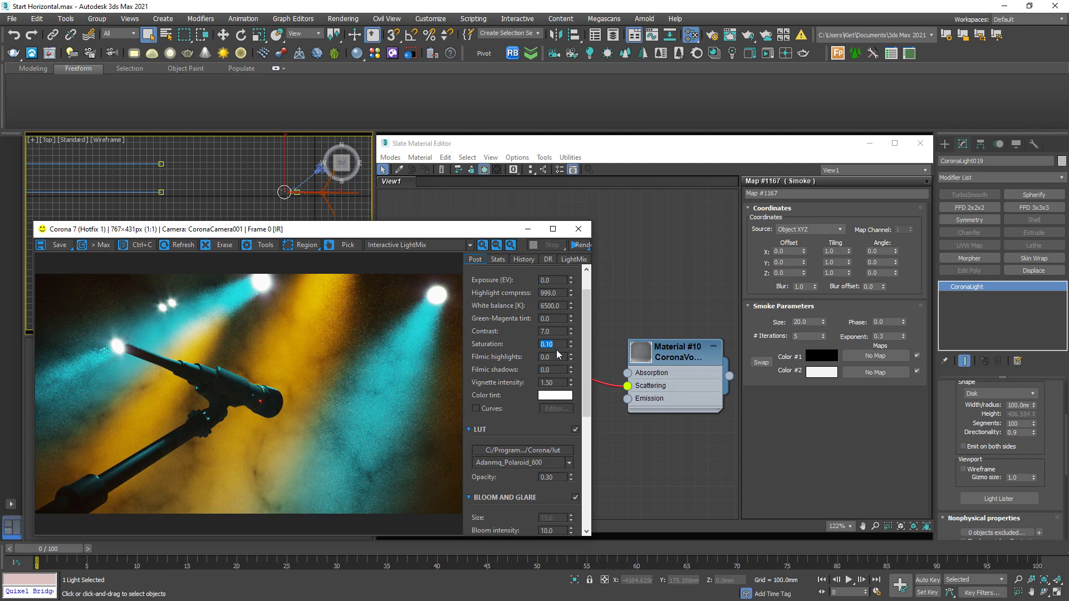
pyautogui.moveTo(591, 343); pyautogui.dragTo(585, 415)
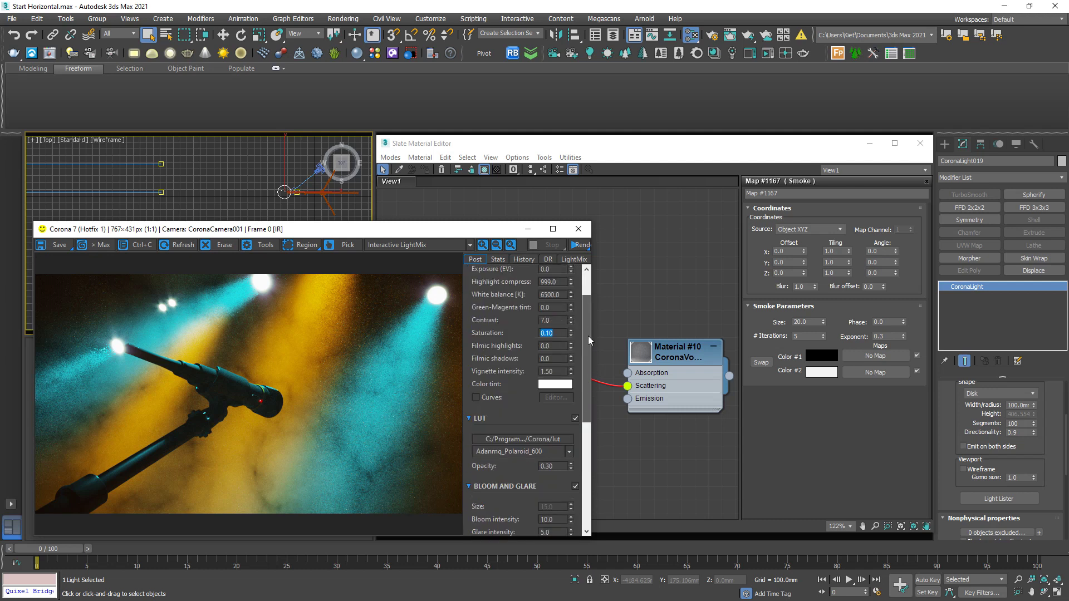
pyautogui.scroll(-1, 588, 334)
pyautogui.scroll(-1, 589, 326)
pyautogui.scroll(-3, 589, 409)
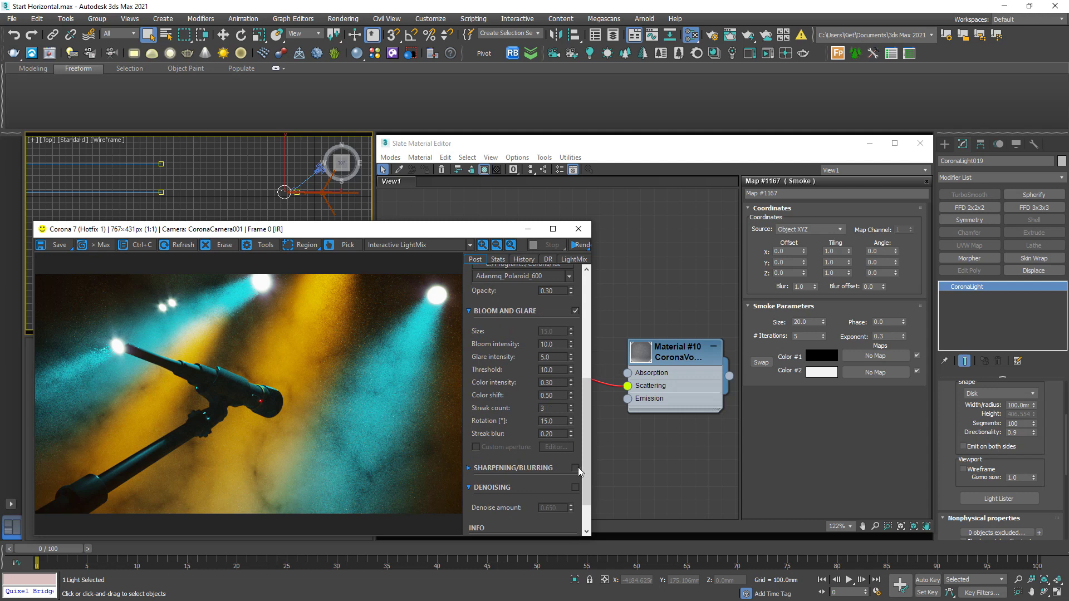
pyautogui.click(514, 469)
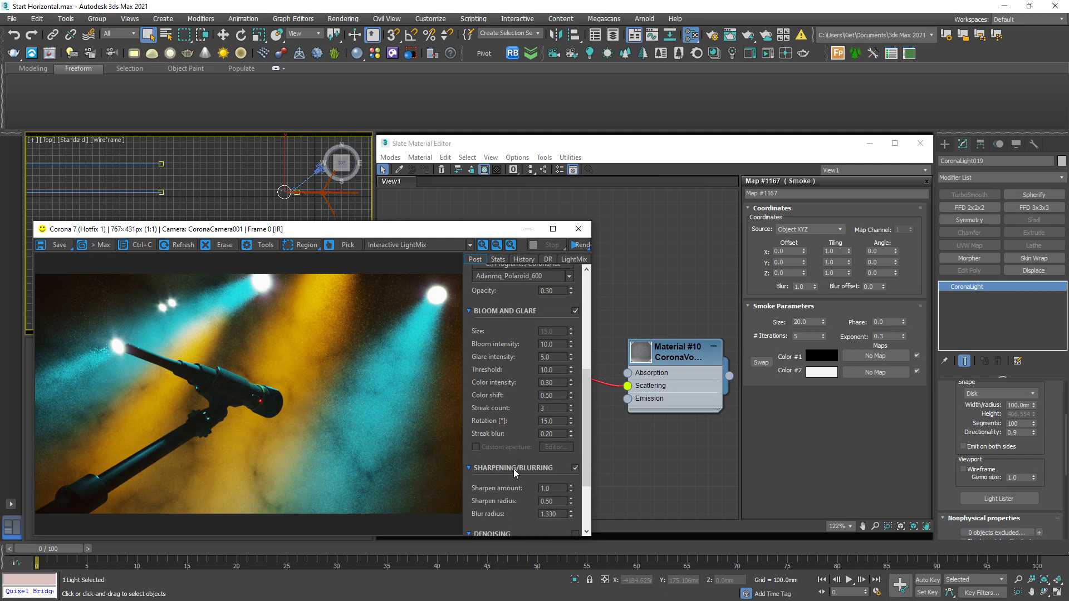
pyautogui.doubleClick(556, 490)
pyautogui.write('2.0')
pyautogui.press('Return')
pyautogui.click(316, 405)
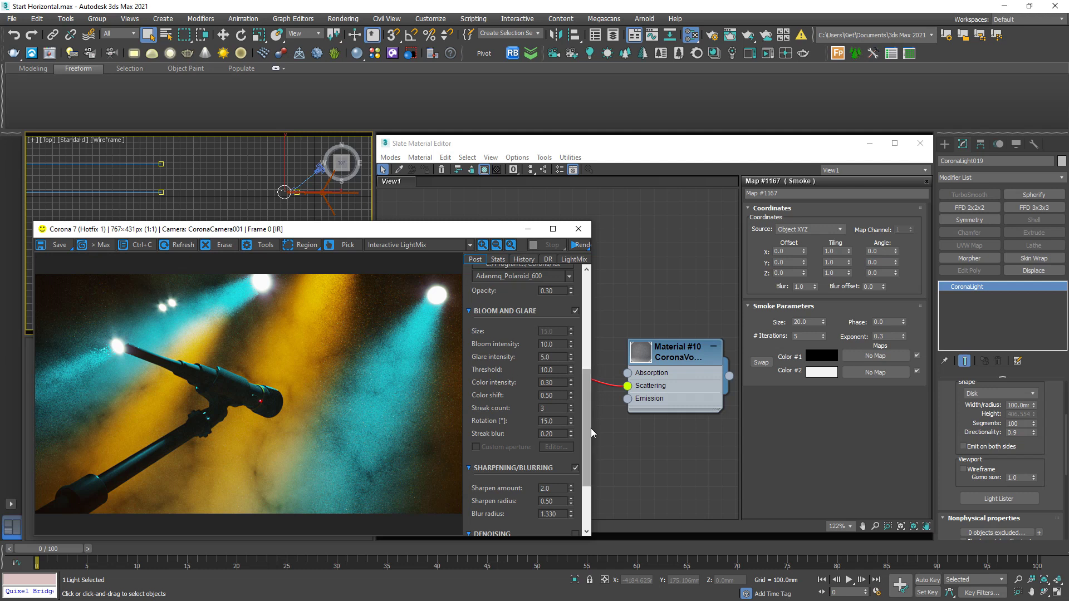
pyautogui.moveTo(589, 424); pyautogui.dragTo(577, 323)
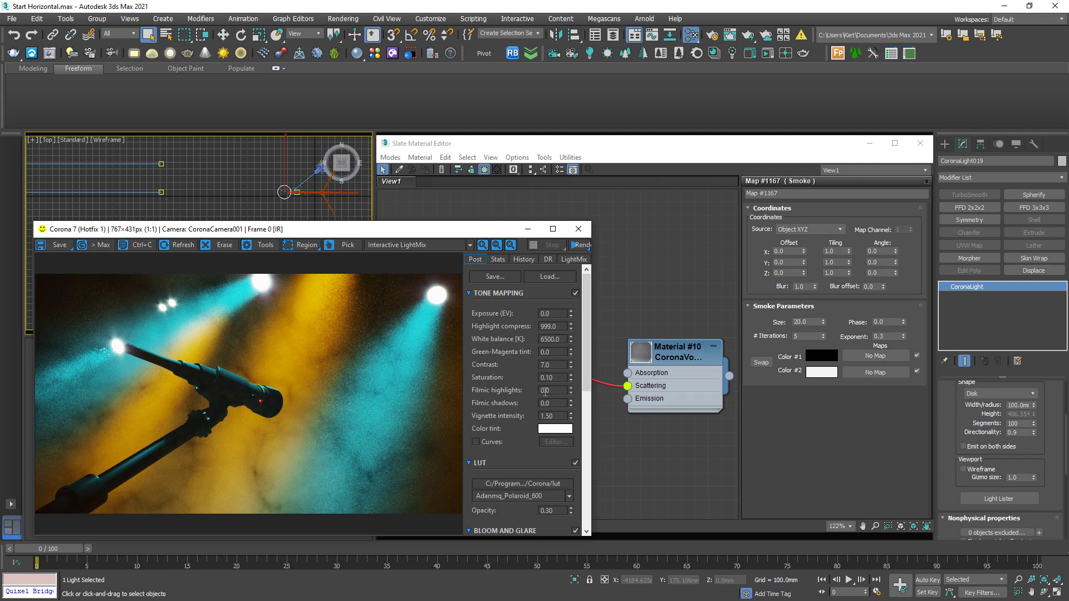
# Step: Raise the tone-mapping White balance from 6500 K to about 9823 K
pyautogui.doubleClick(552, 340)
pyautogui.moveTo(571, 341)
pyautogui.mouseDown()
pyautogui.moveTo(573, 216)
pyautogui.moveTo(571, 283)
pyautogui.mouseUp()
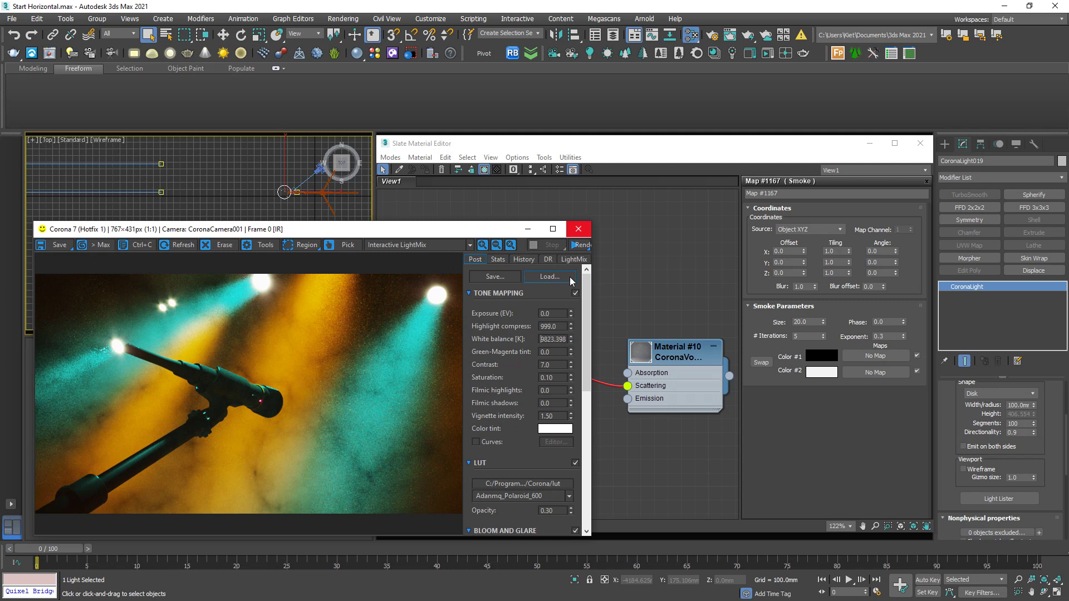